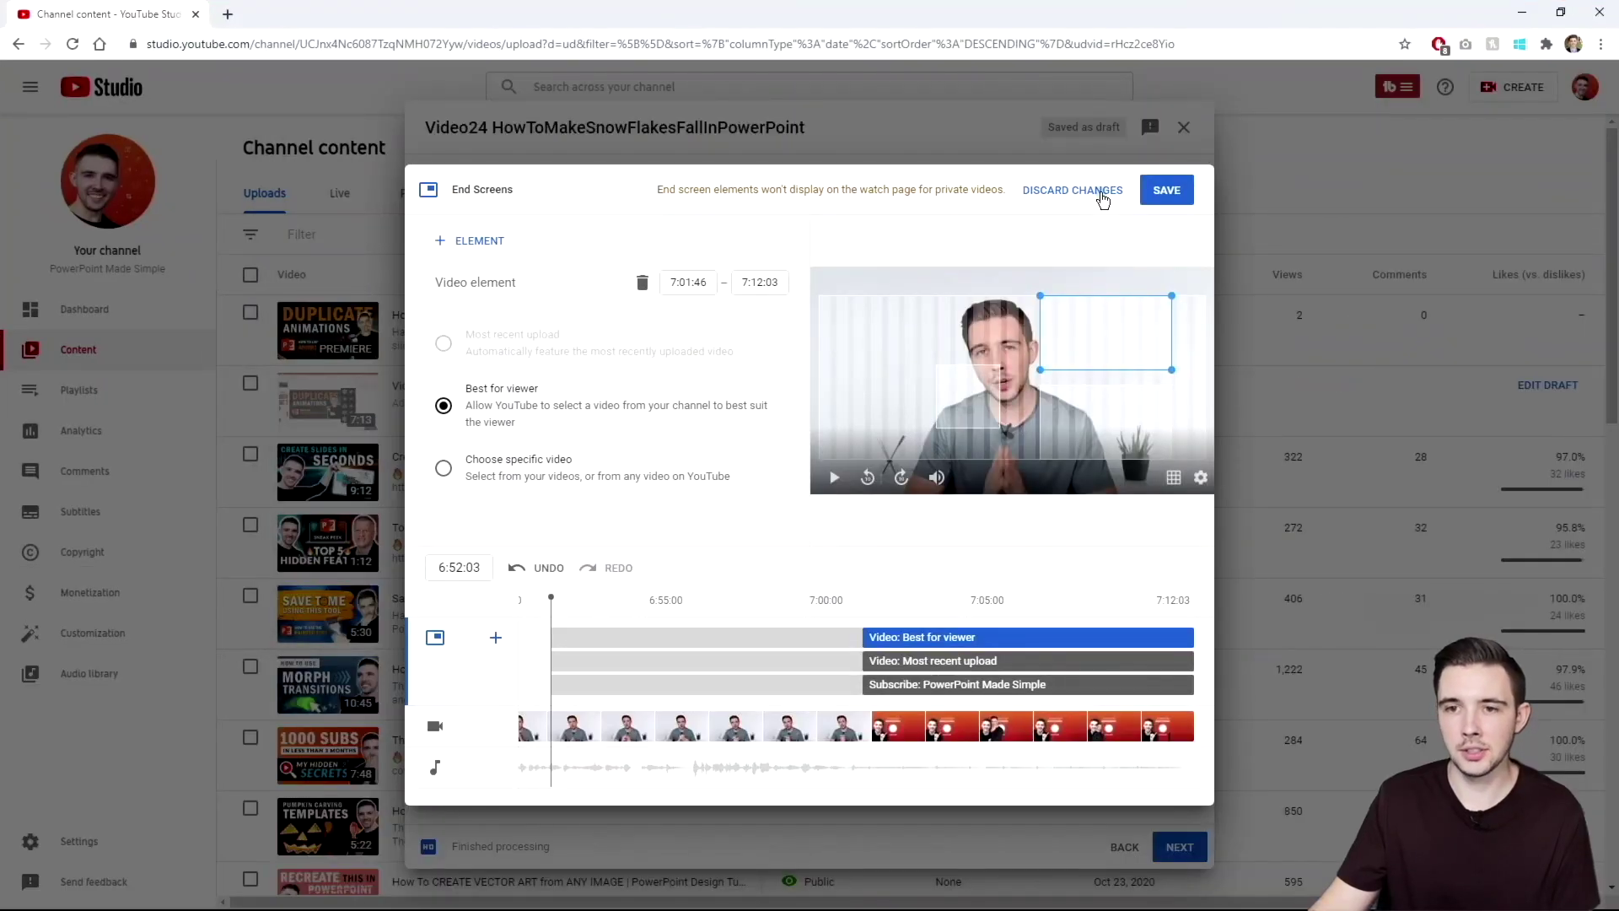
# Discard the unsaved end screen edits in YouTube Studio.
pyautogui.click(1100, 193)
# Re-add the end screen via Video elements using the Import from latest video template.
pyautogui.click(562, 196)
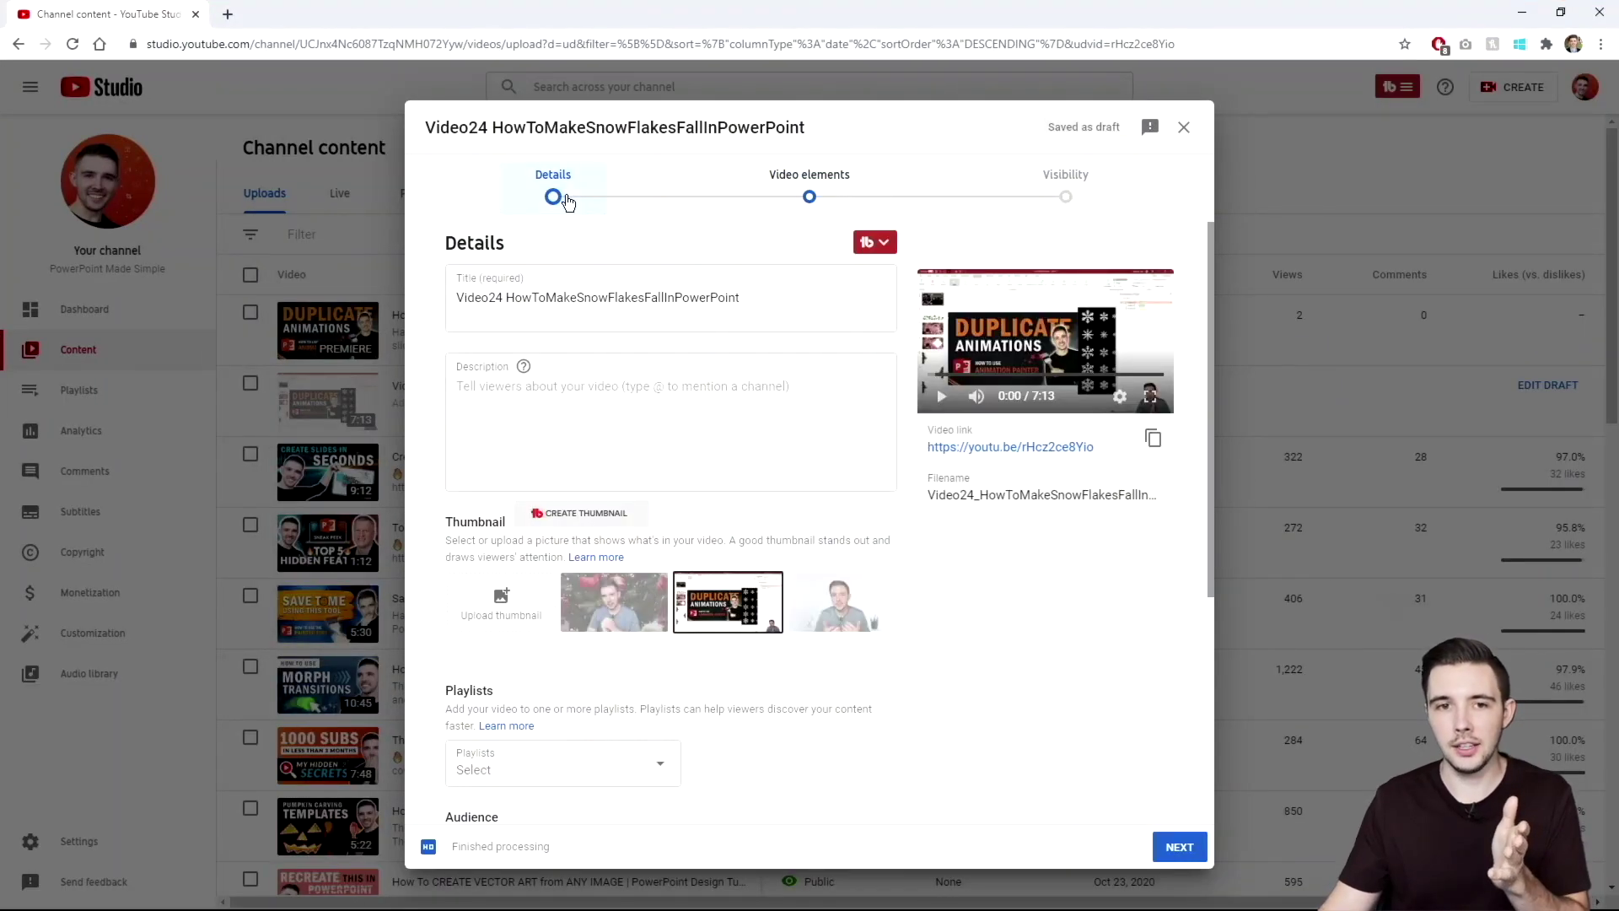
pyautogui.click(806, 198)
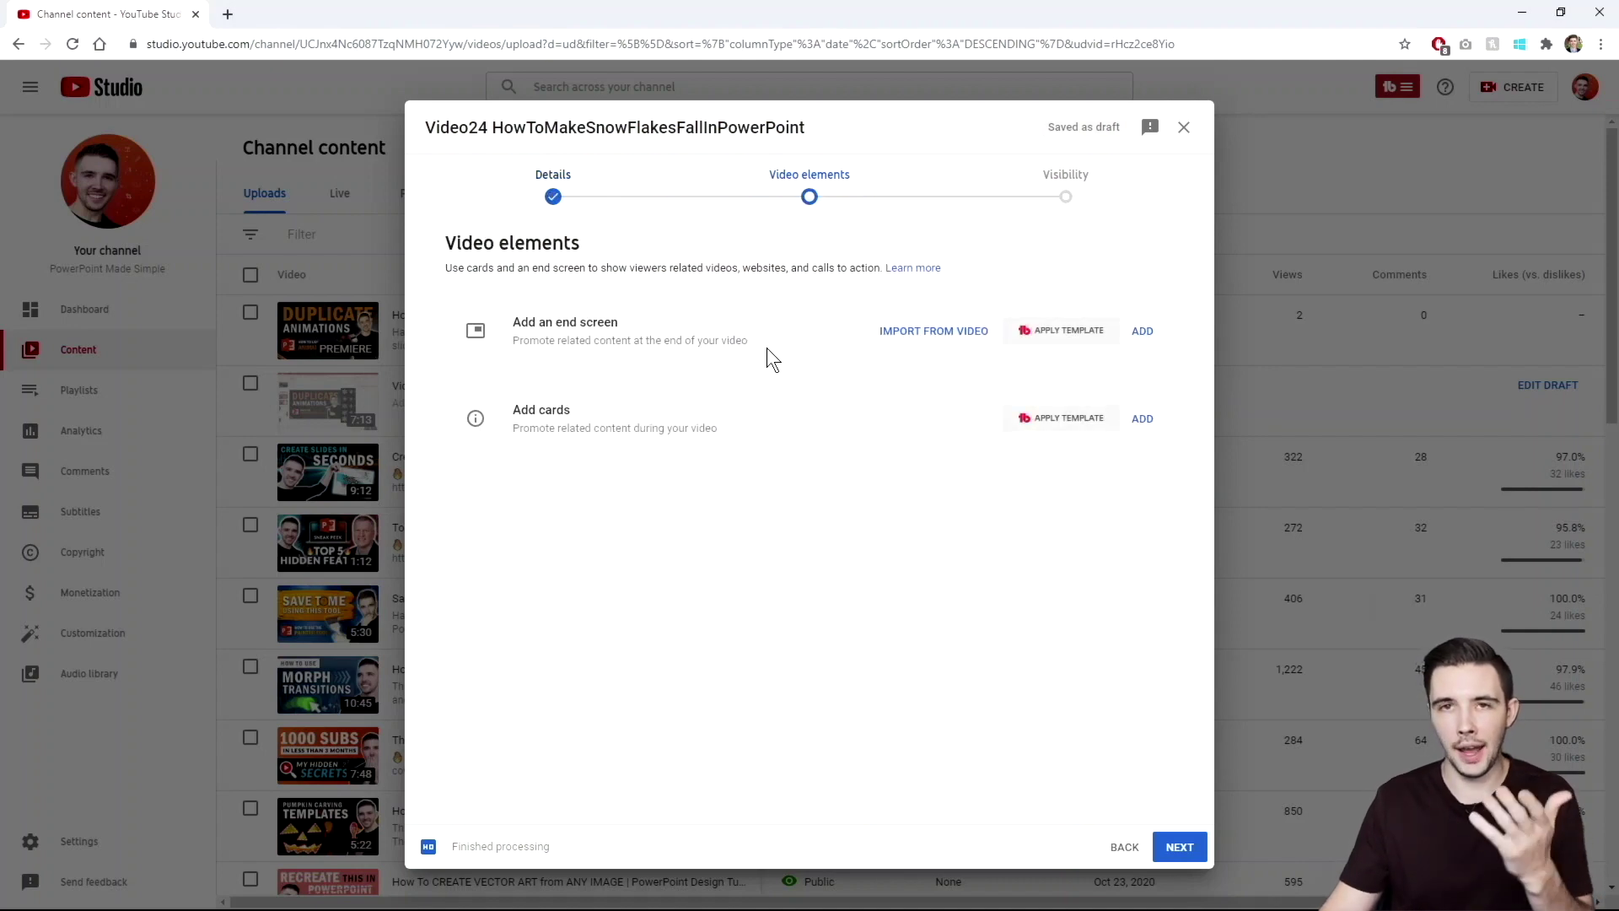
pyautogui.click(1142, 331)
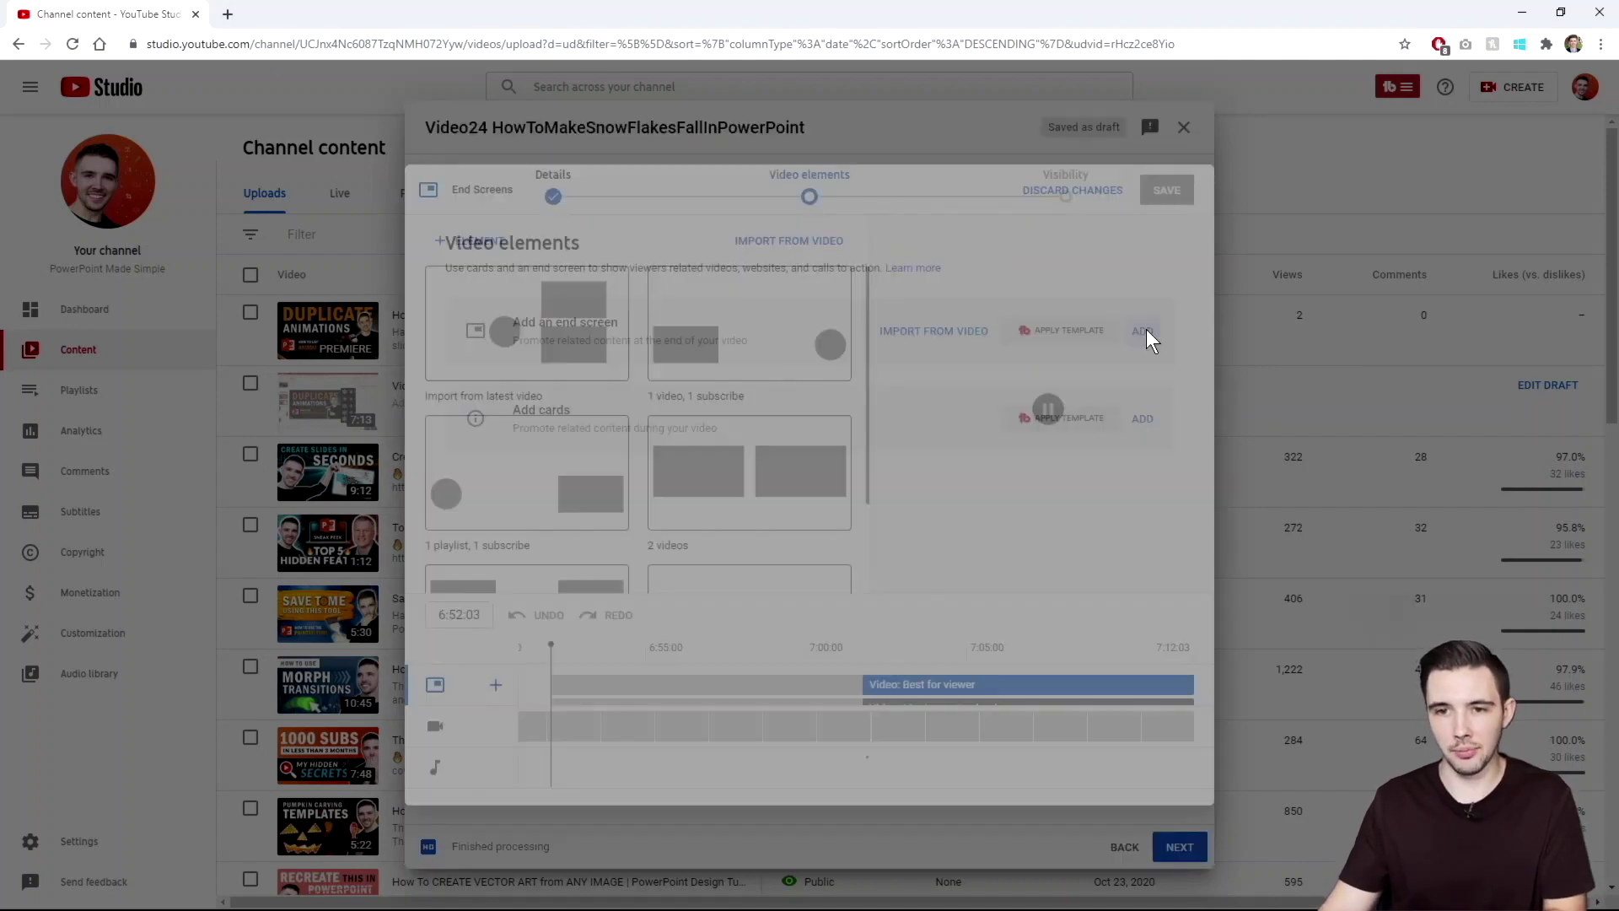
pyautogui.scroll(-3, 491, 203)
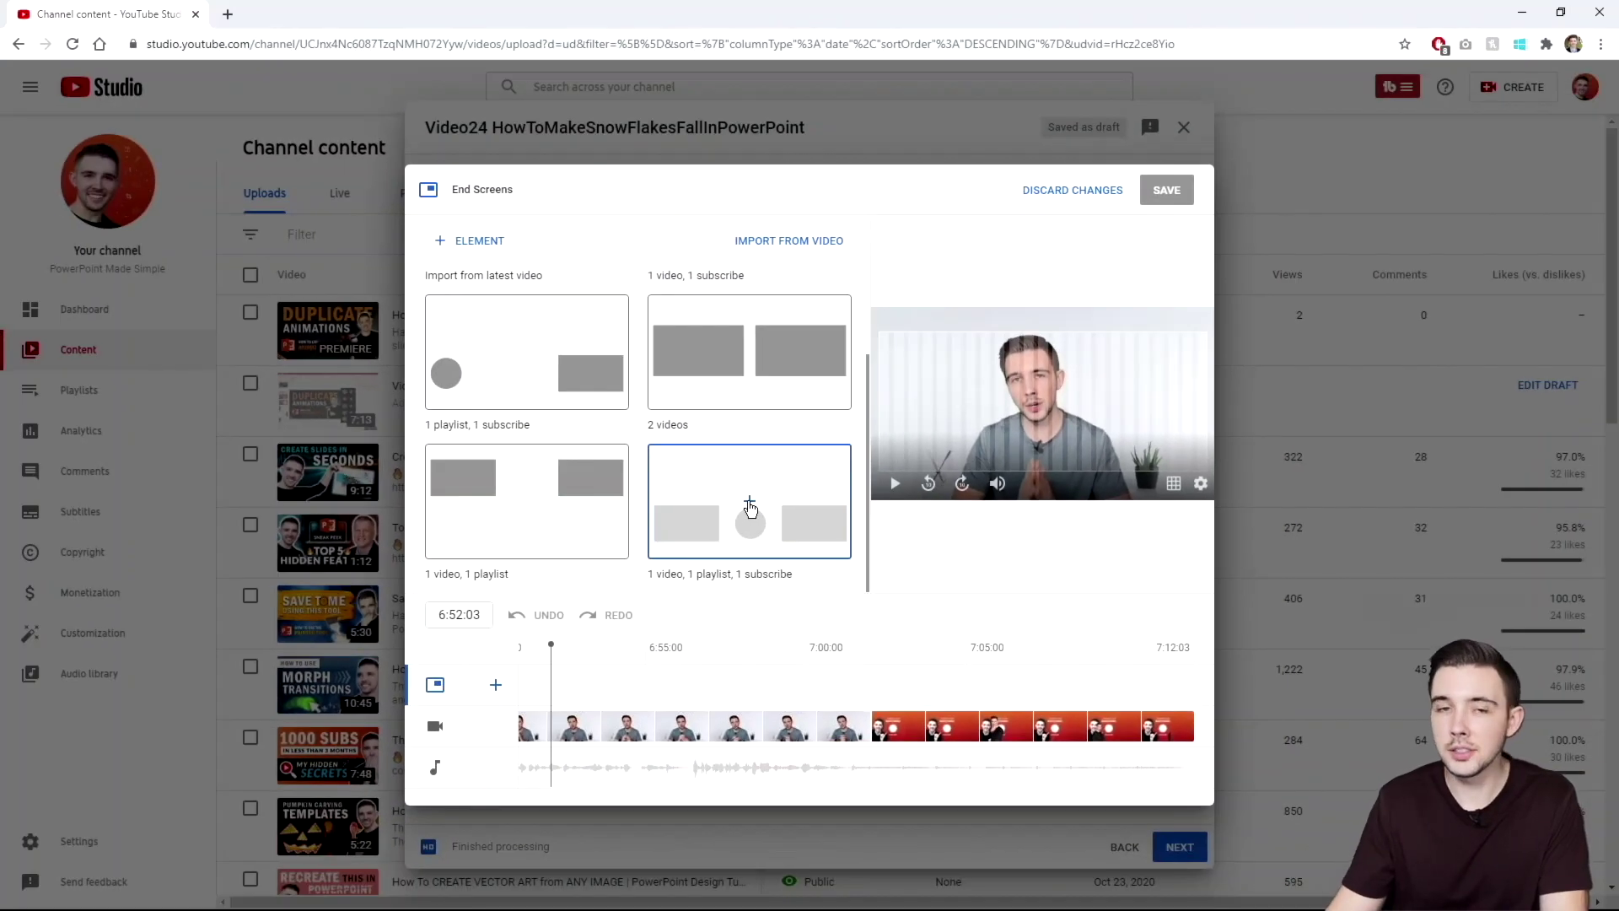
pyautogui.scroll(3, 750, 507)
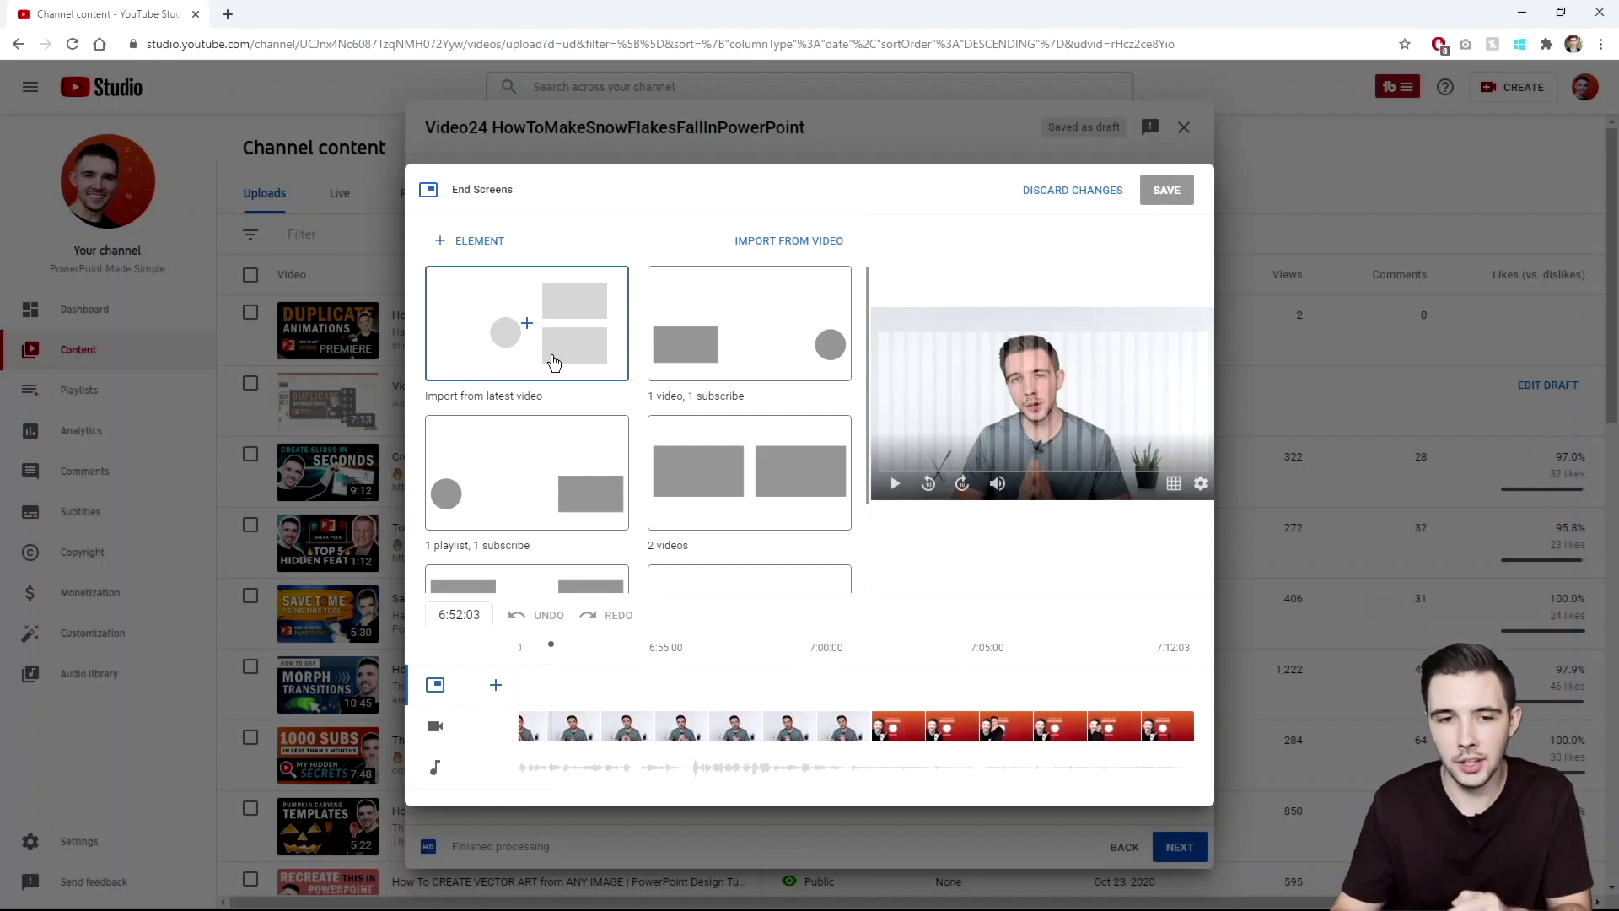
pyautogui.click(553, 361)
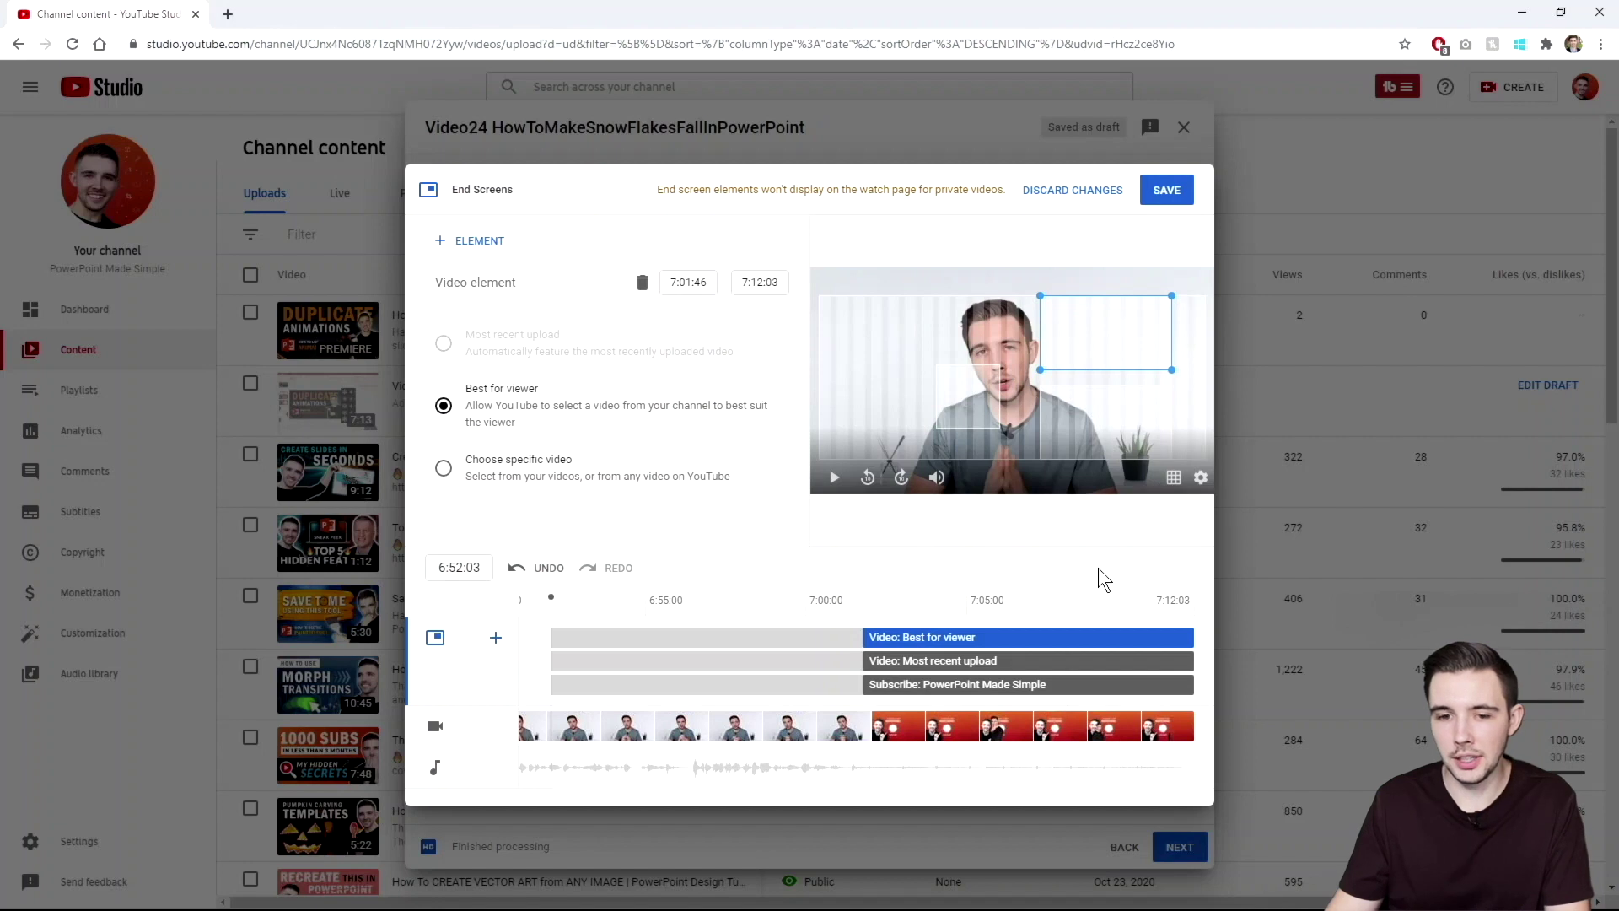
pyautogui.write('sni')
pyautogui.press('Return')
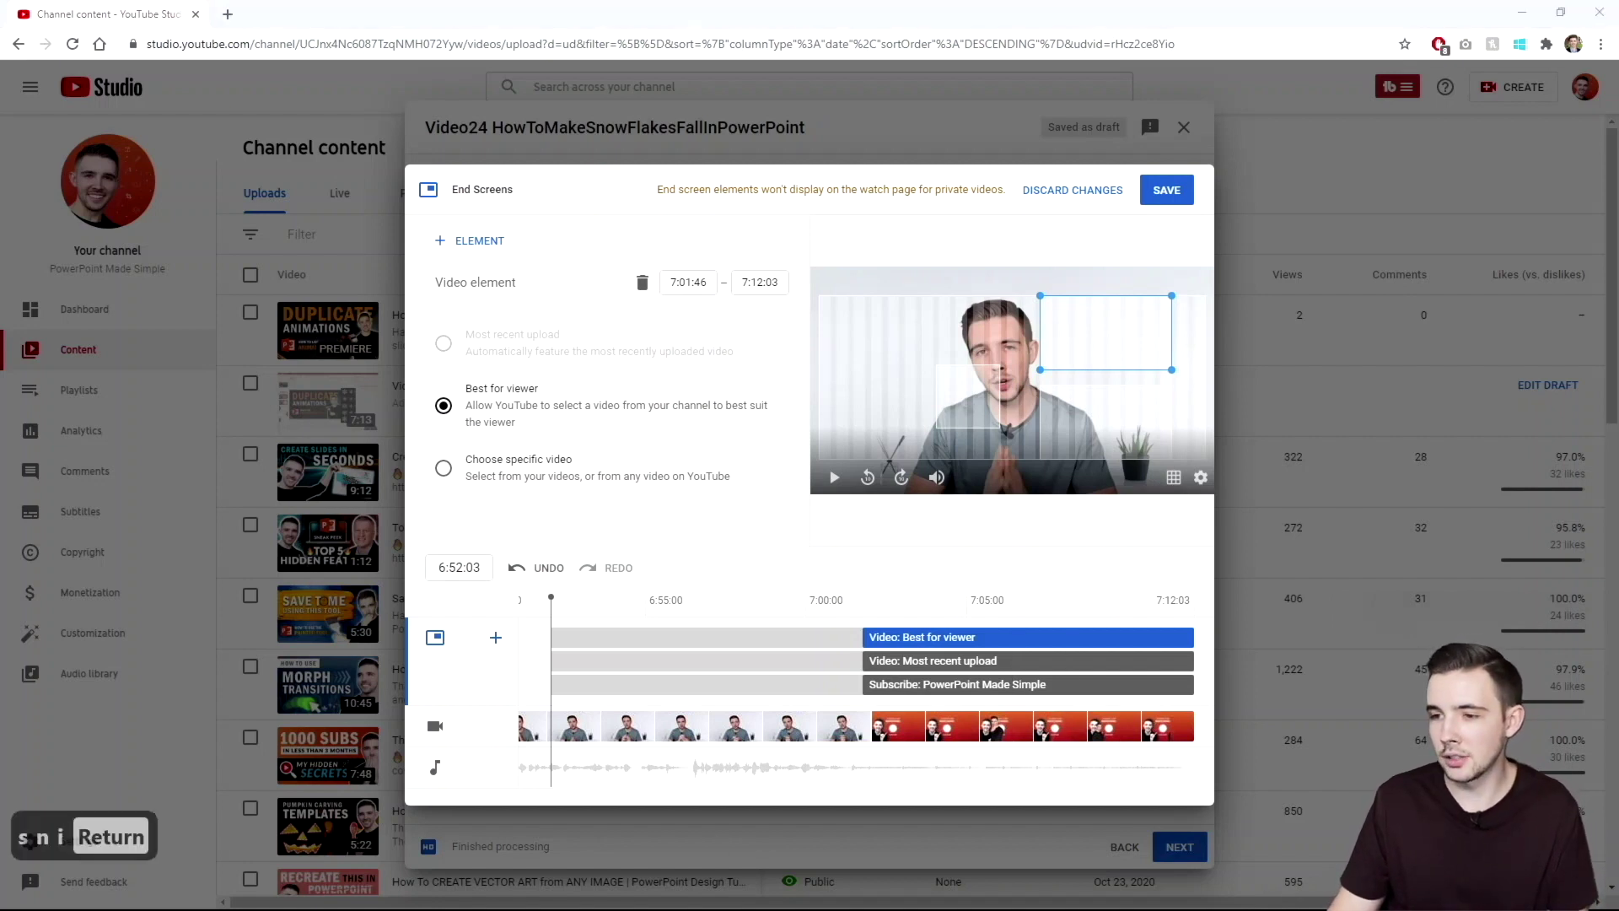
# Capture a new snip of the end-screen video preview area including its element box.
pyautogui.moveTo(932, 254)
pyautogui.mouseDown()
pyautogui.moveTo(467, 162)
pyautogui.moveTo(174, 143)
pyautogui.mouseUp()
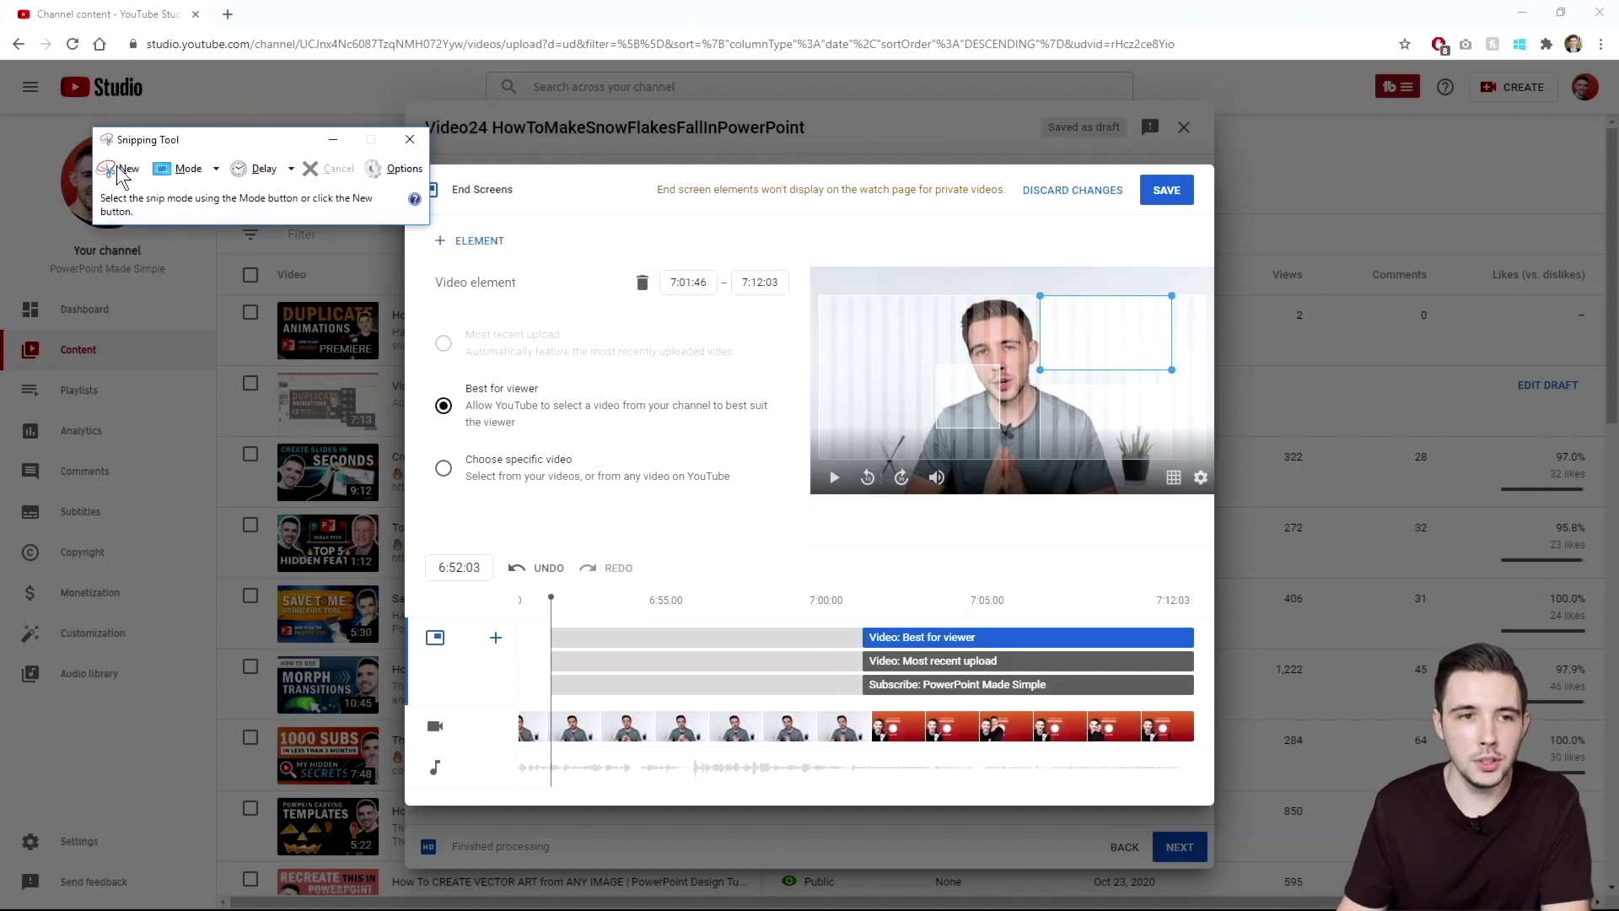
pyautogui.click(110, 175)
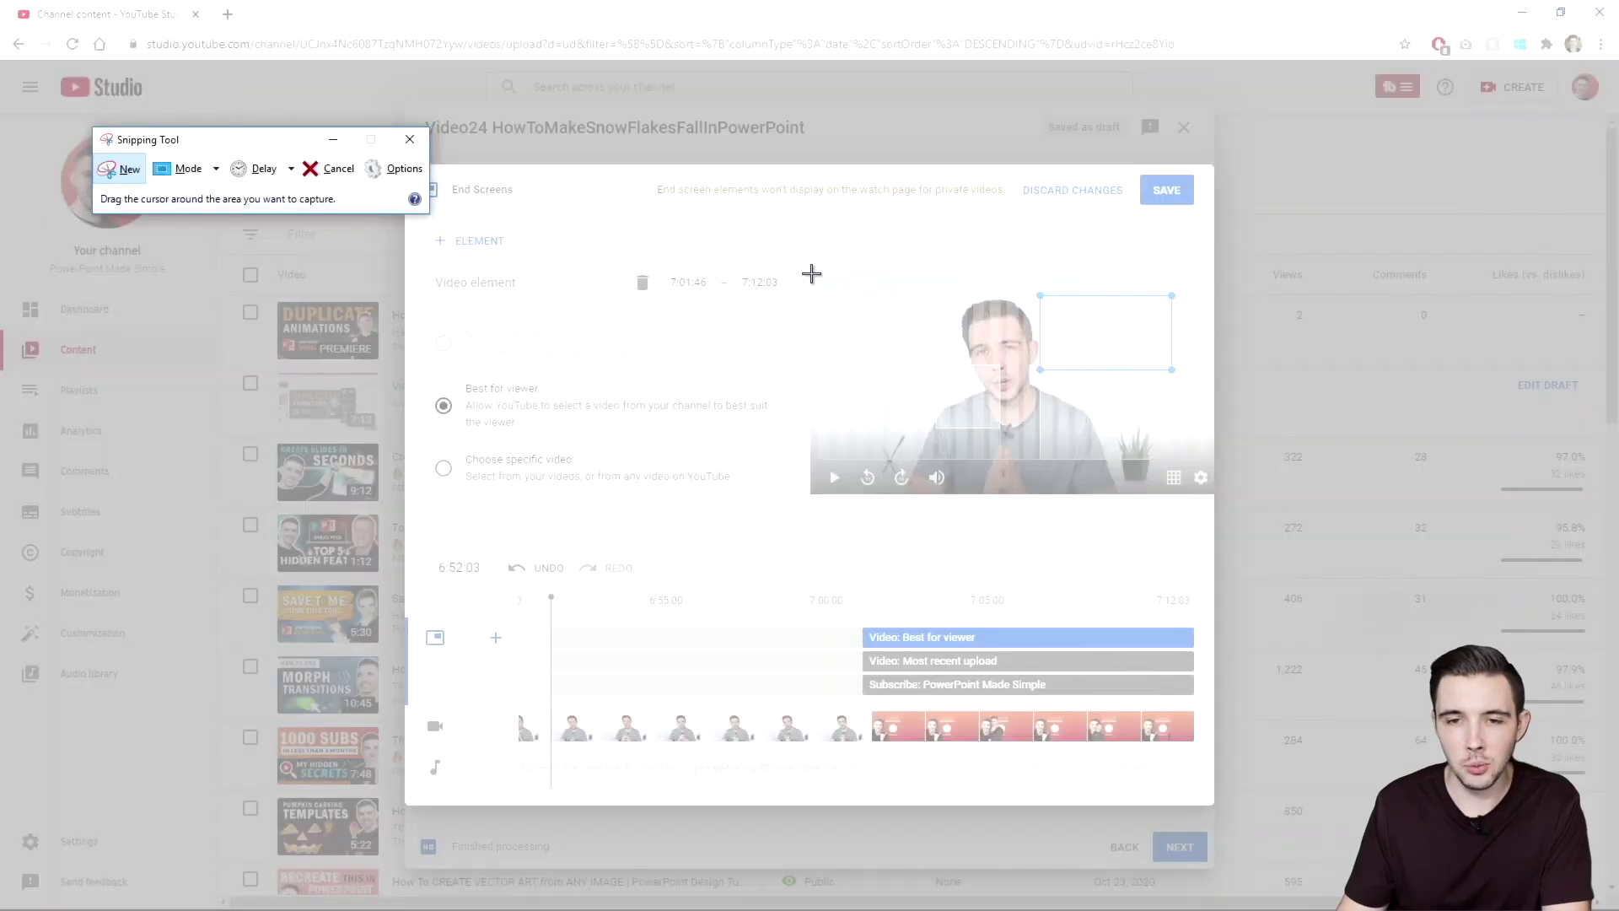
pyautogui.moveTo(810, 266); pyautogui.dragTo(1217, 497)
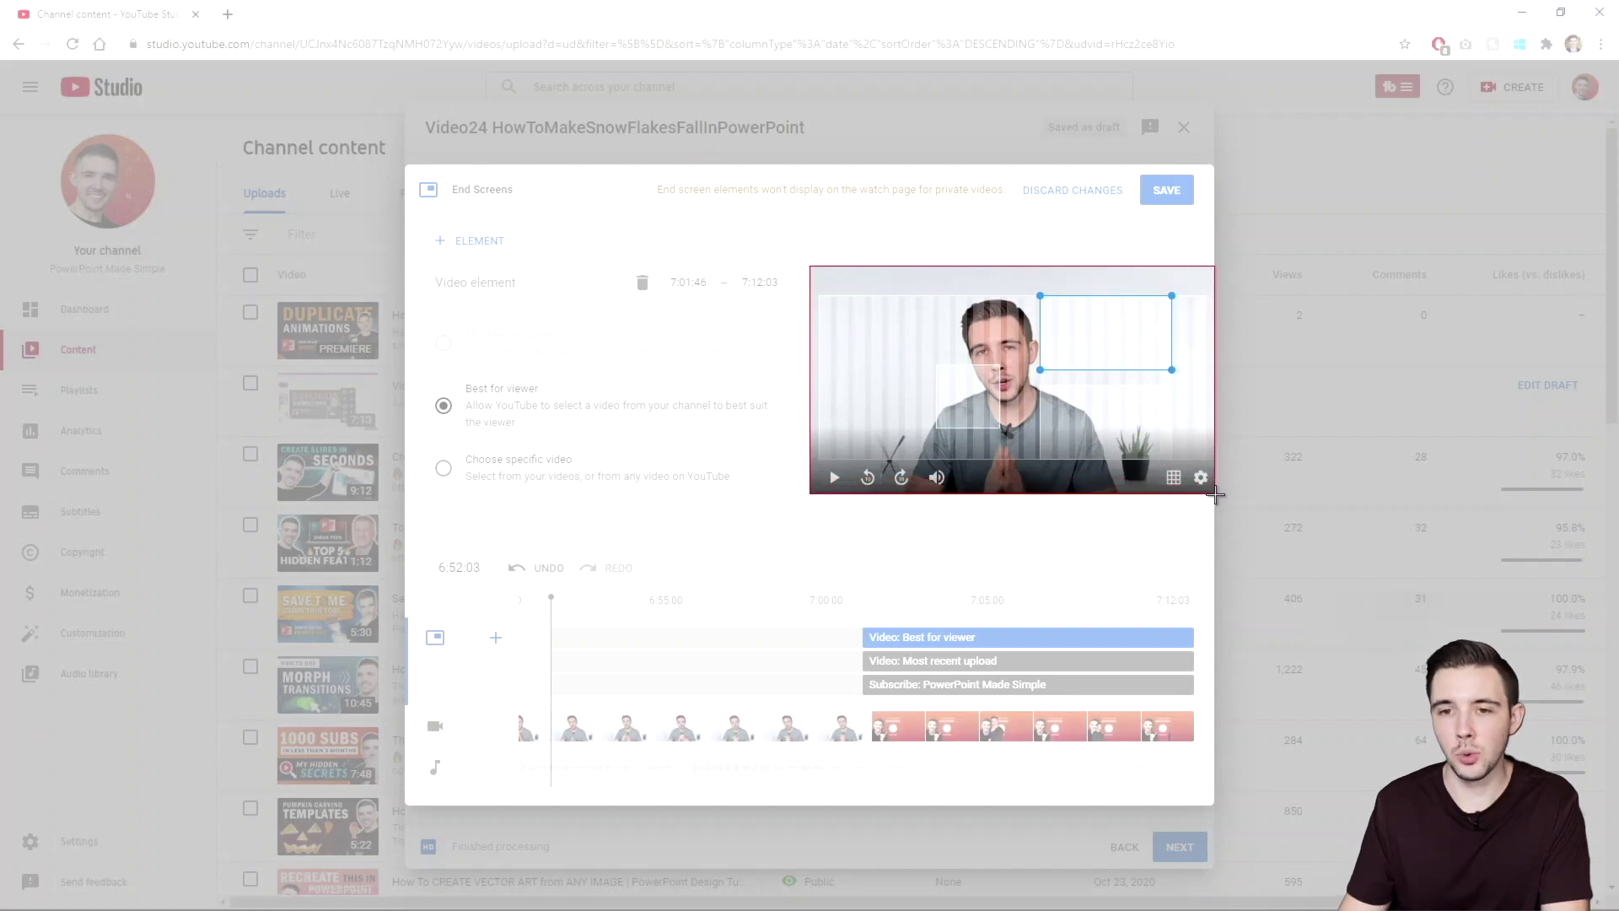
pyautogui.moveTo(1217, 497); pyautogui.dragTo(1216, 495)
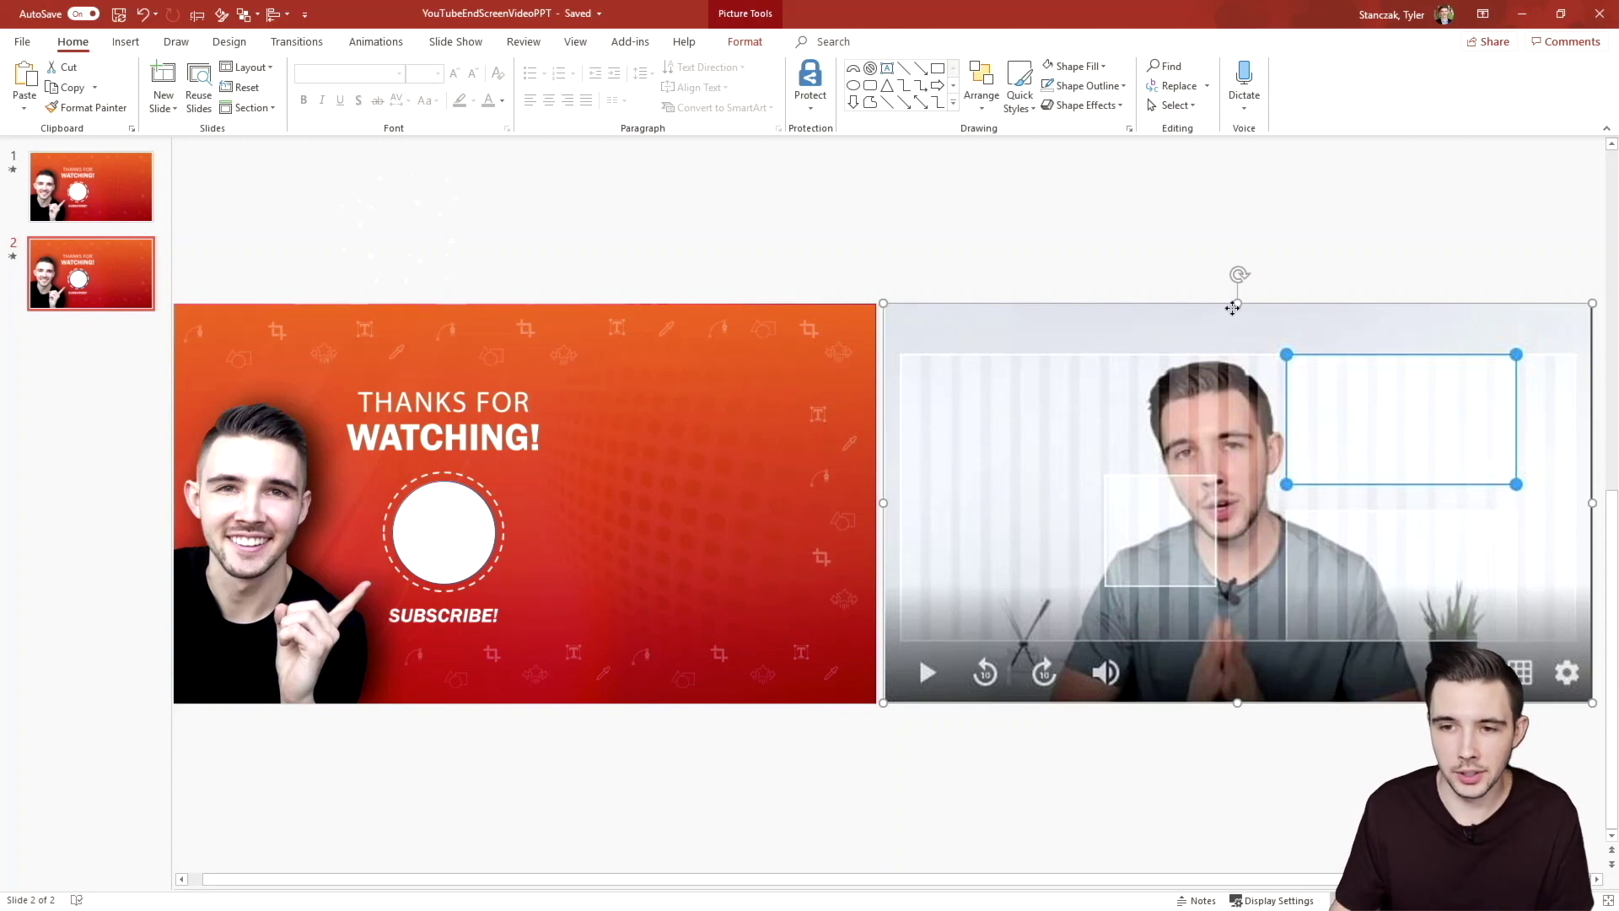
# Position the pasted preview screenshot beside slide 2's design and select it.
pyautogui.moveTo(1232, 308); pyautogui.dragTo(1248, 327)
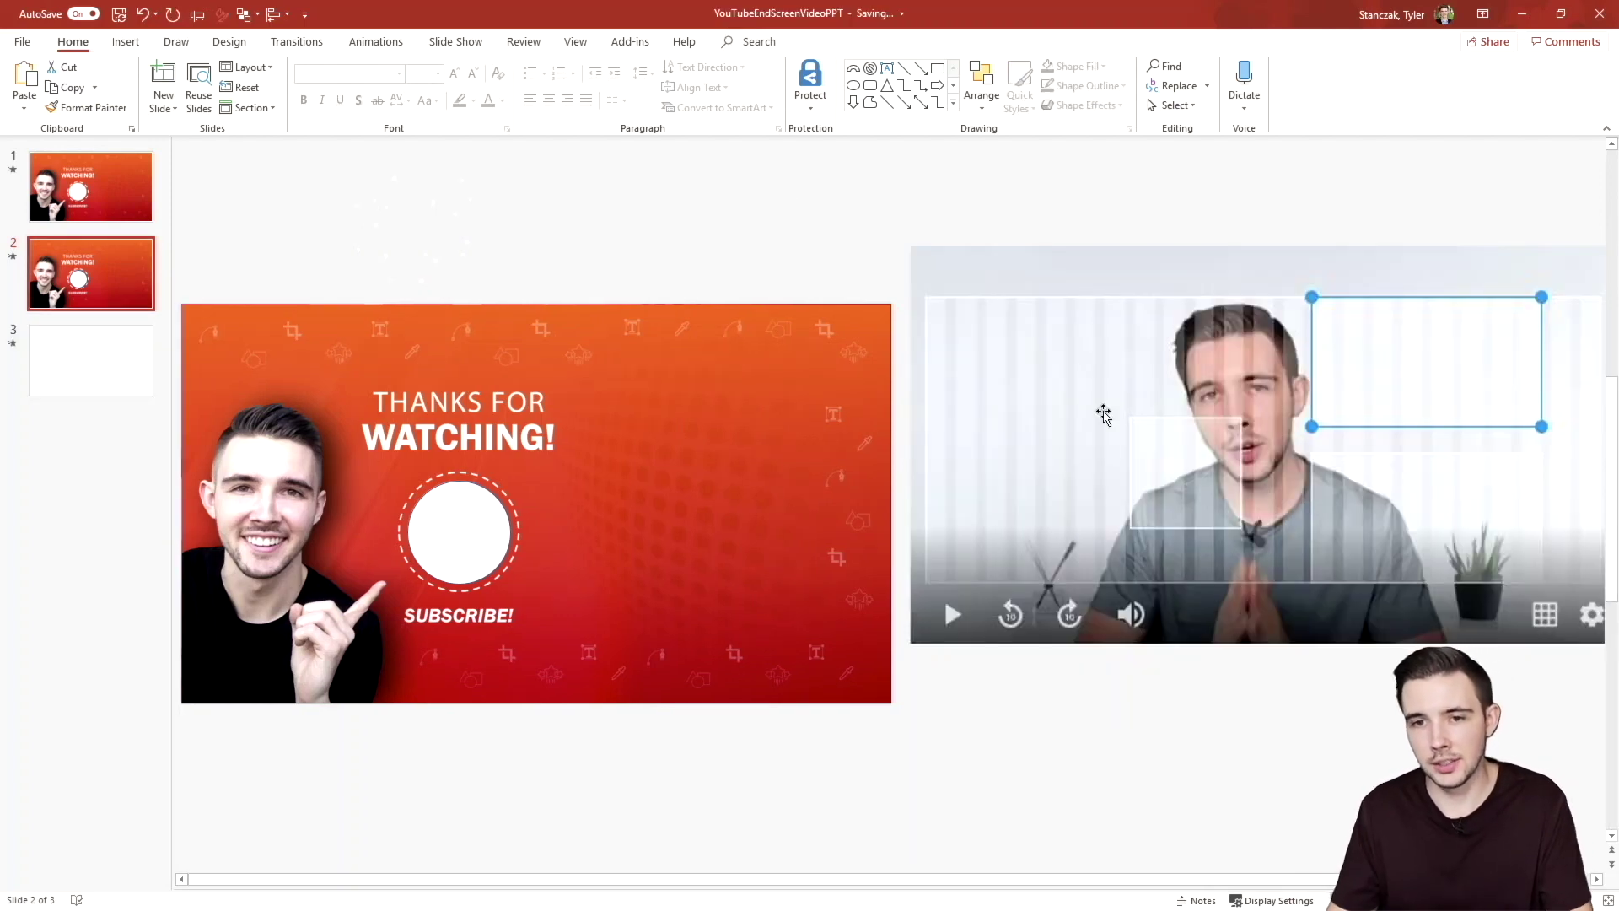
pyautogui.click(1101, 414)
# Copy the preview screenshot onto slide 3 and centre it on the slide.
pyautogui.hotkey('ctrl', 'c')
pyautogui.click(89, 360)
pyautogui.hotkey('ctrl', 'v')
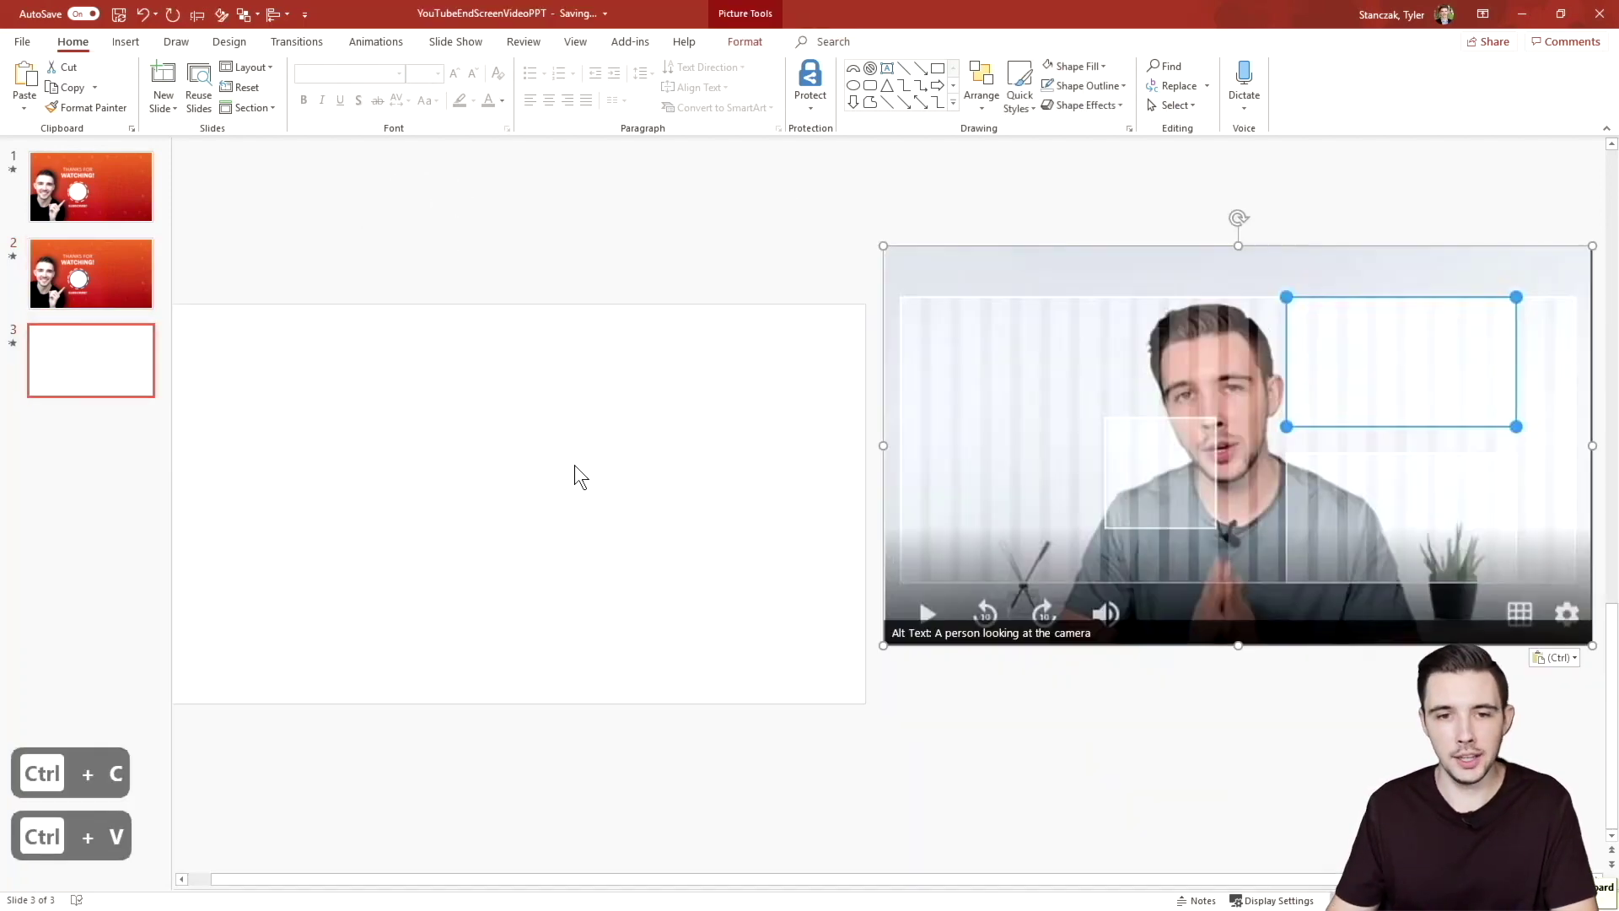
pyautogui.moveTo(1145, 427)
pyautogui.mouseDown()
pyautogui.moveTo(727, 485)
pyautogui.moveTo(570, 473)
pyautogui.mouseUp()
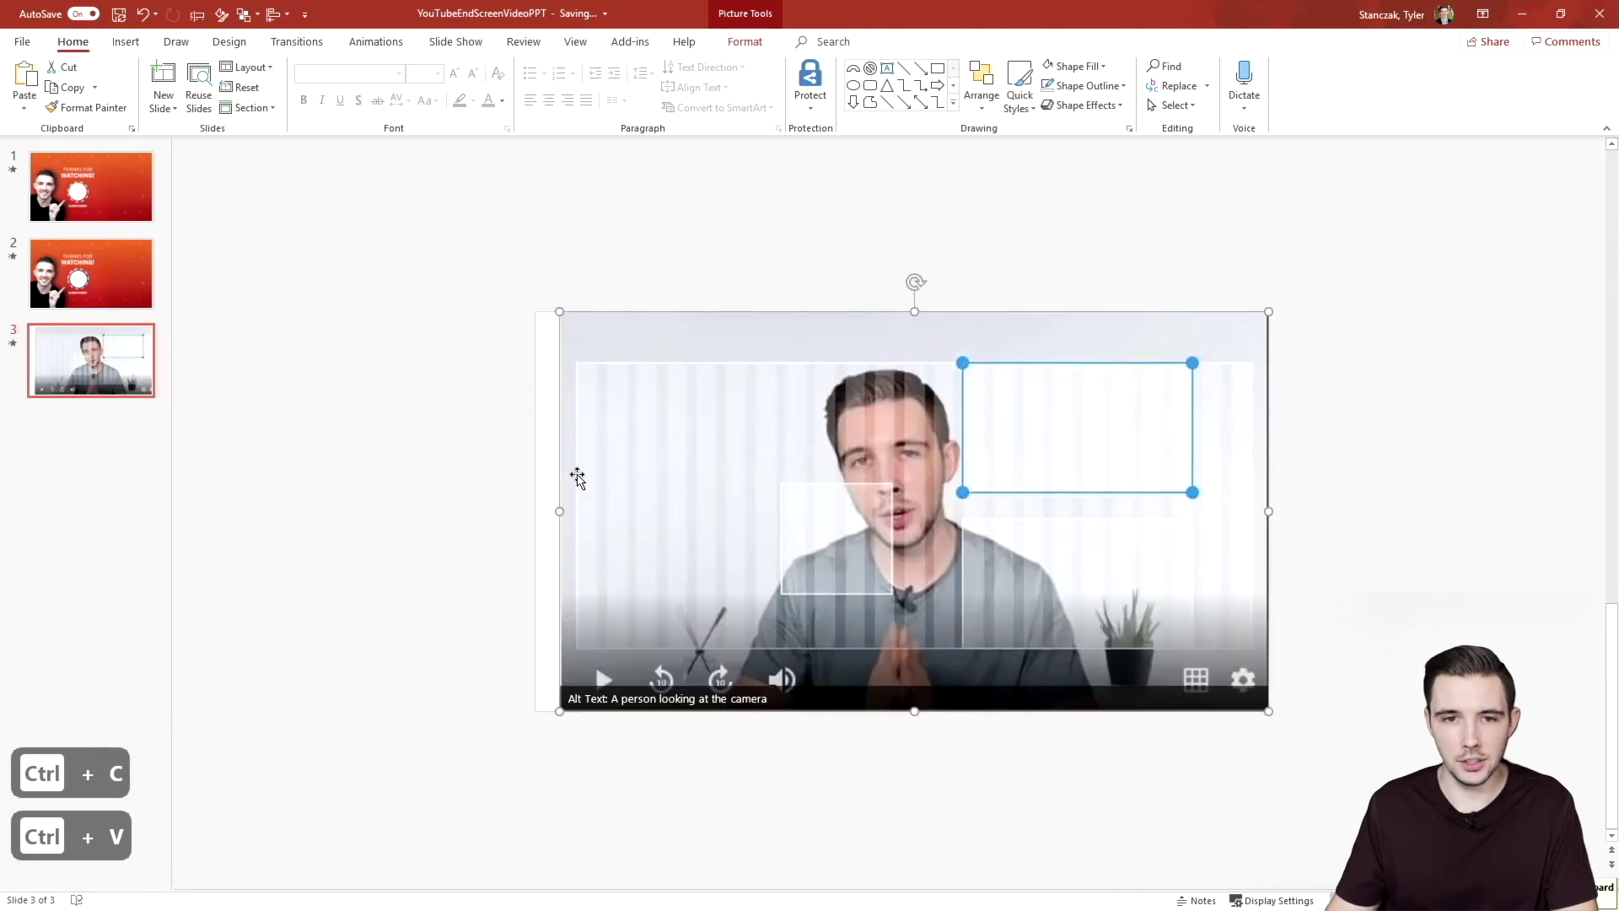
pyautogui.moveTo(704, 443); pyautogui.dragTo(683, 448)
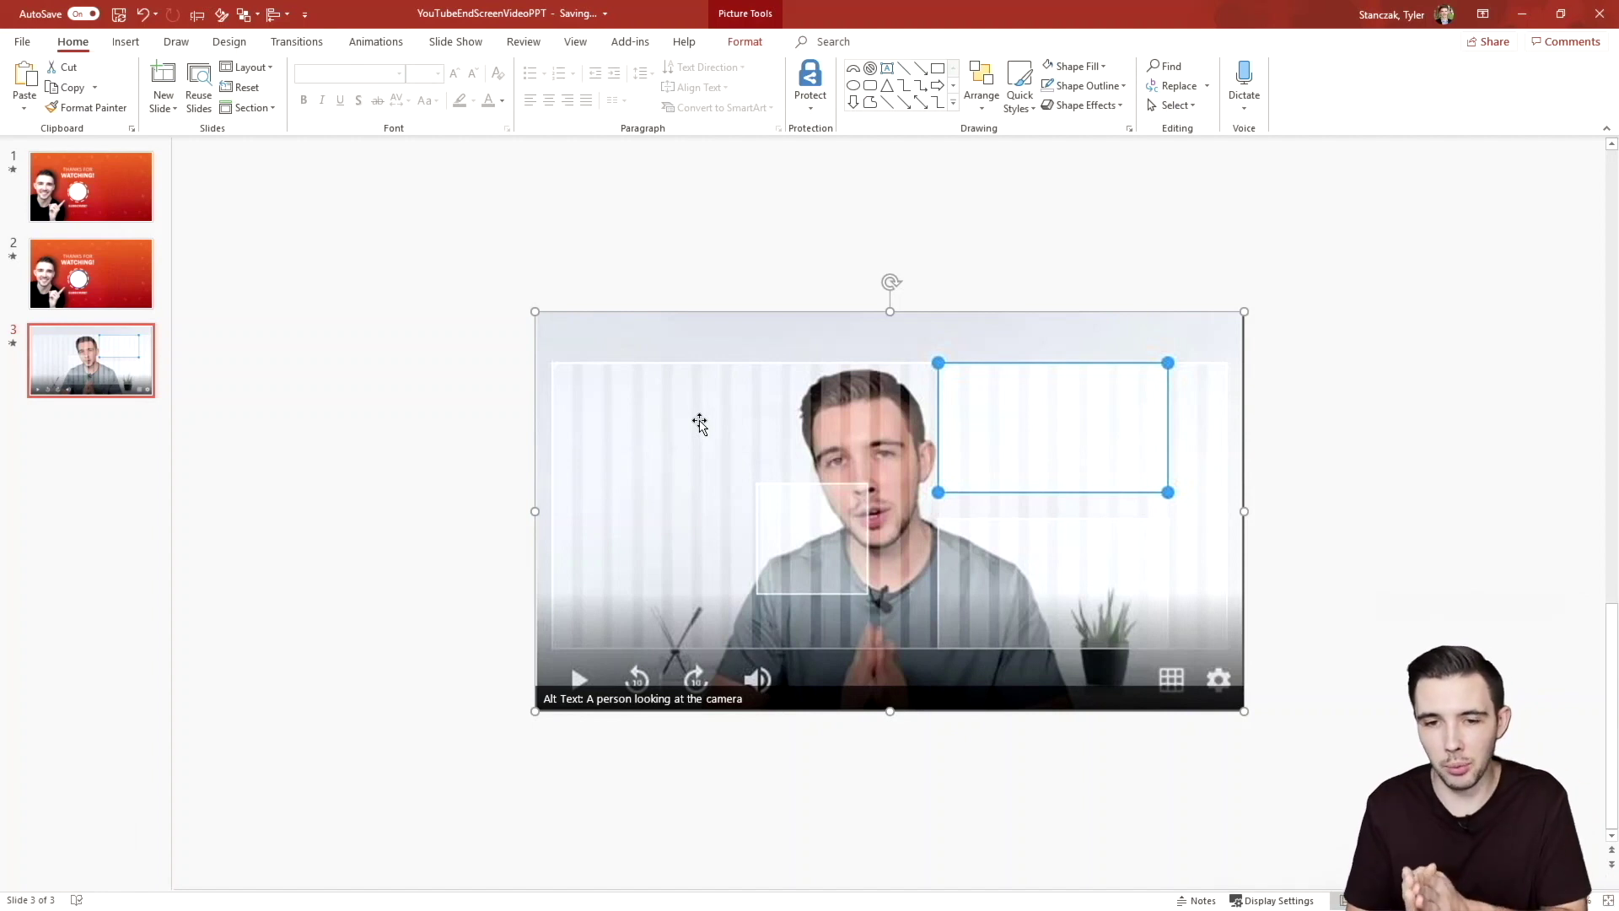
pyautogui.moveTo(699, 424); pyautogui.dragTo(626, 376)
pyautogui.click(508, 318)
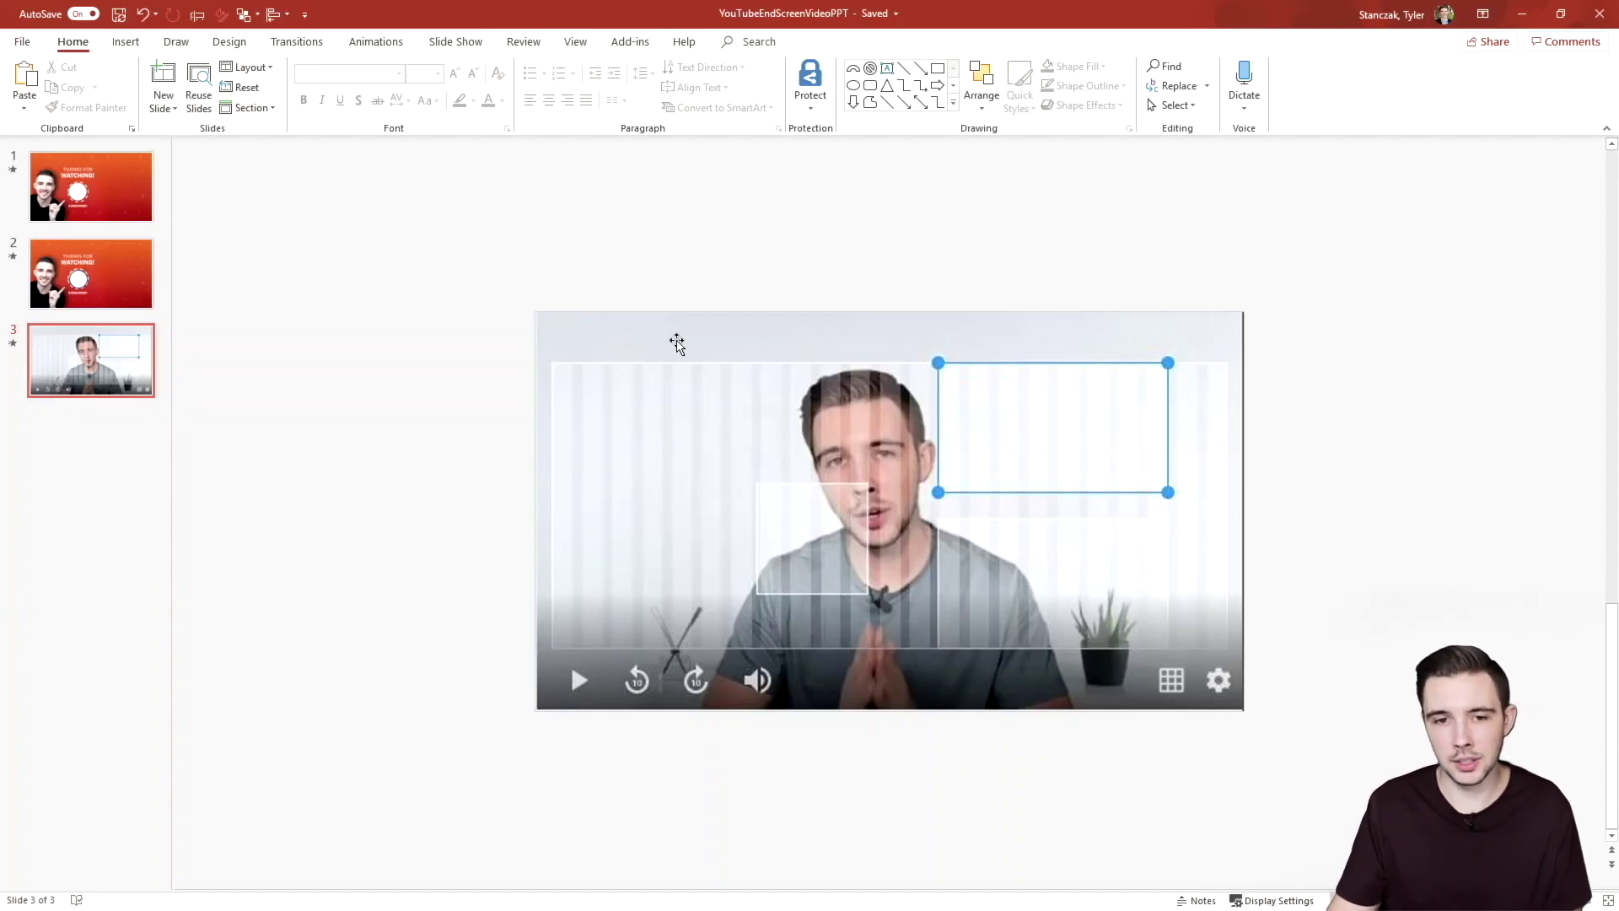
# Flip between slides 2 and 3 to compare the orange design with the preview capture.
pyautogui.click(130, 268)
pyautogui.click(293, 512)
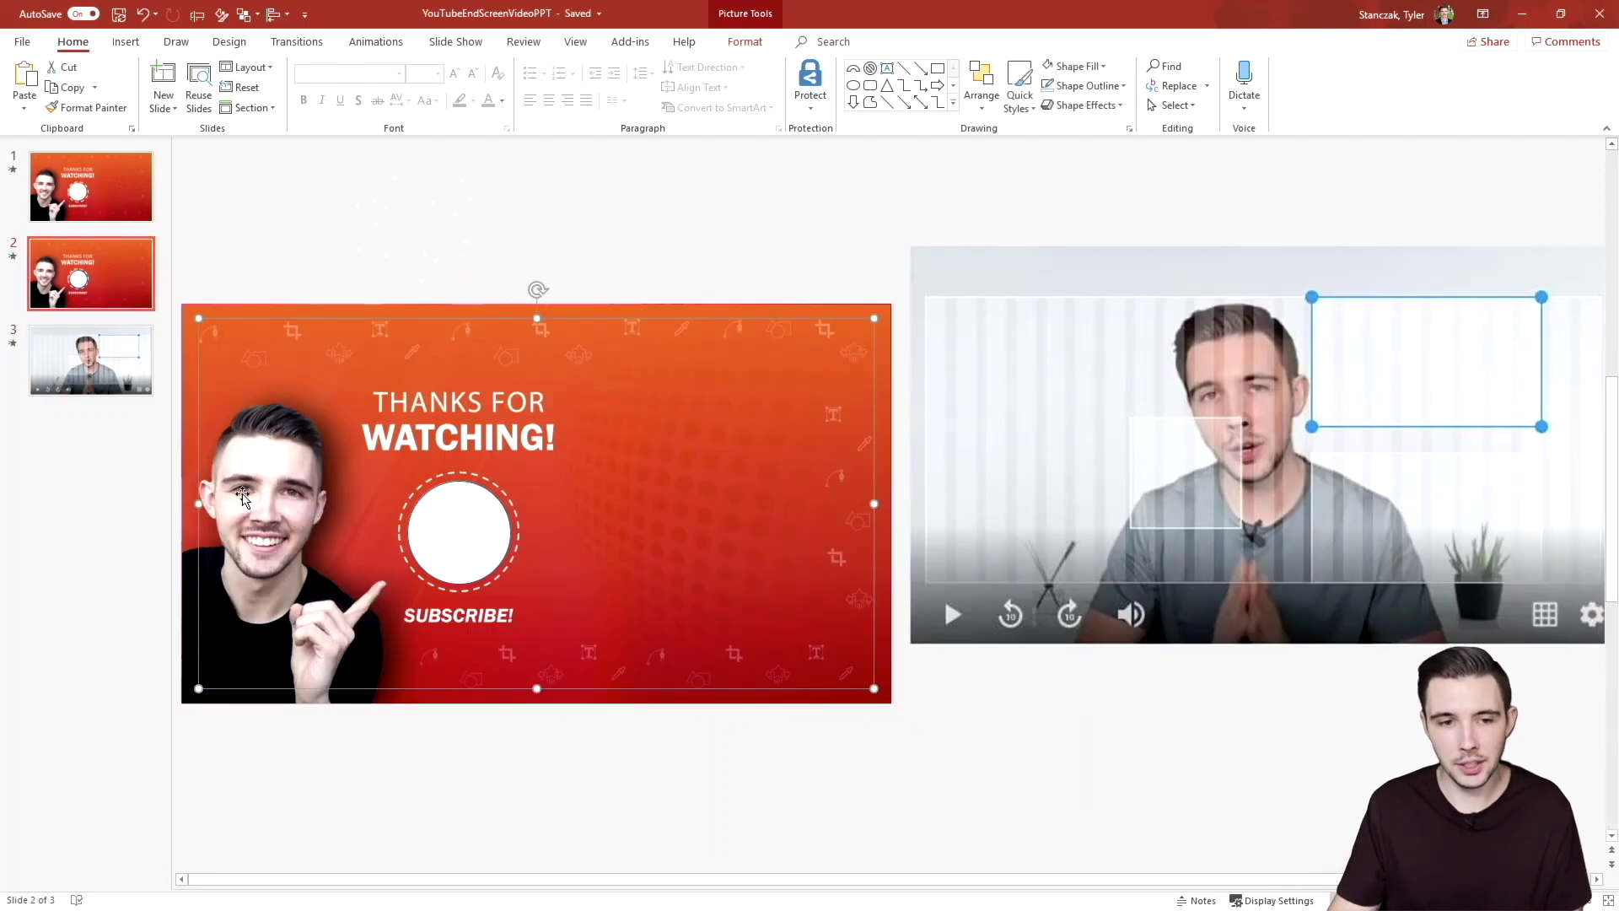
pyautogui.click(139, 359)
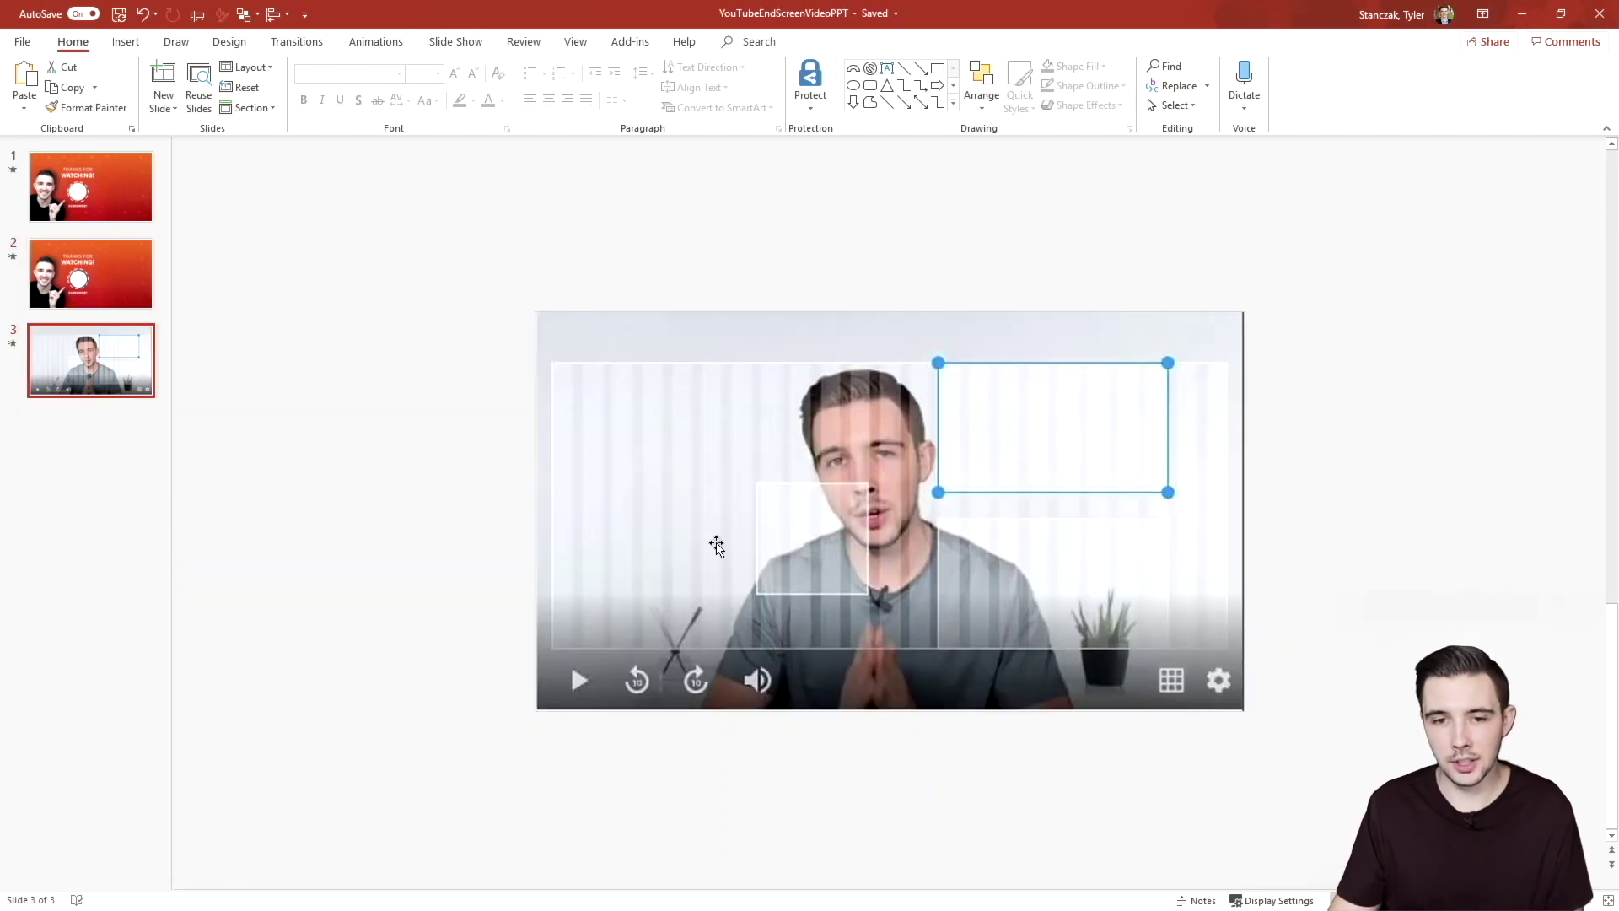
pyautogui.click(106, 291)
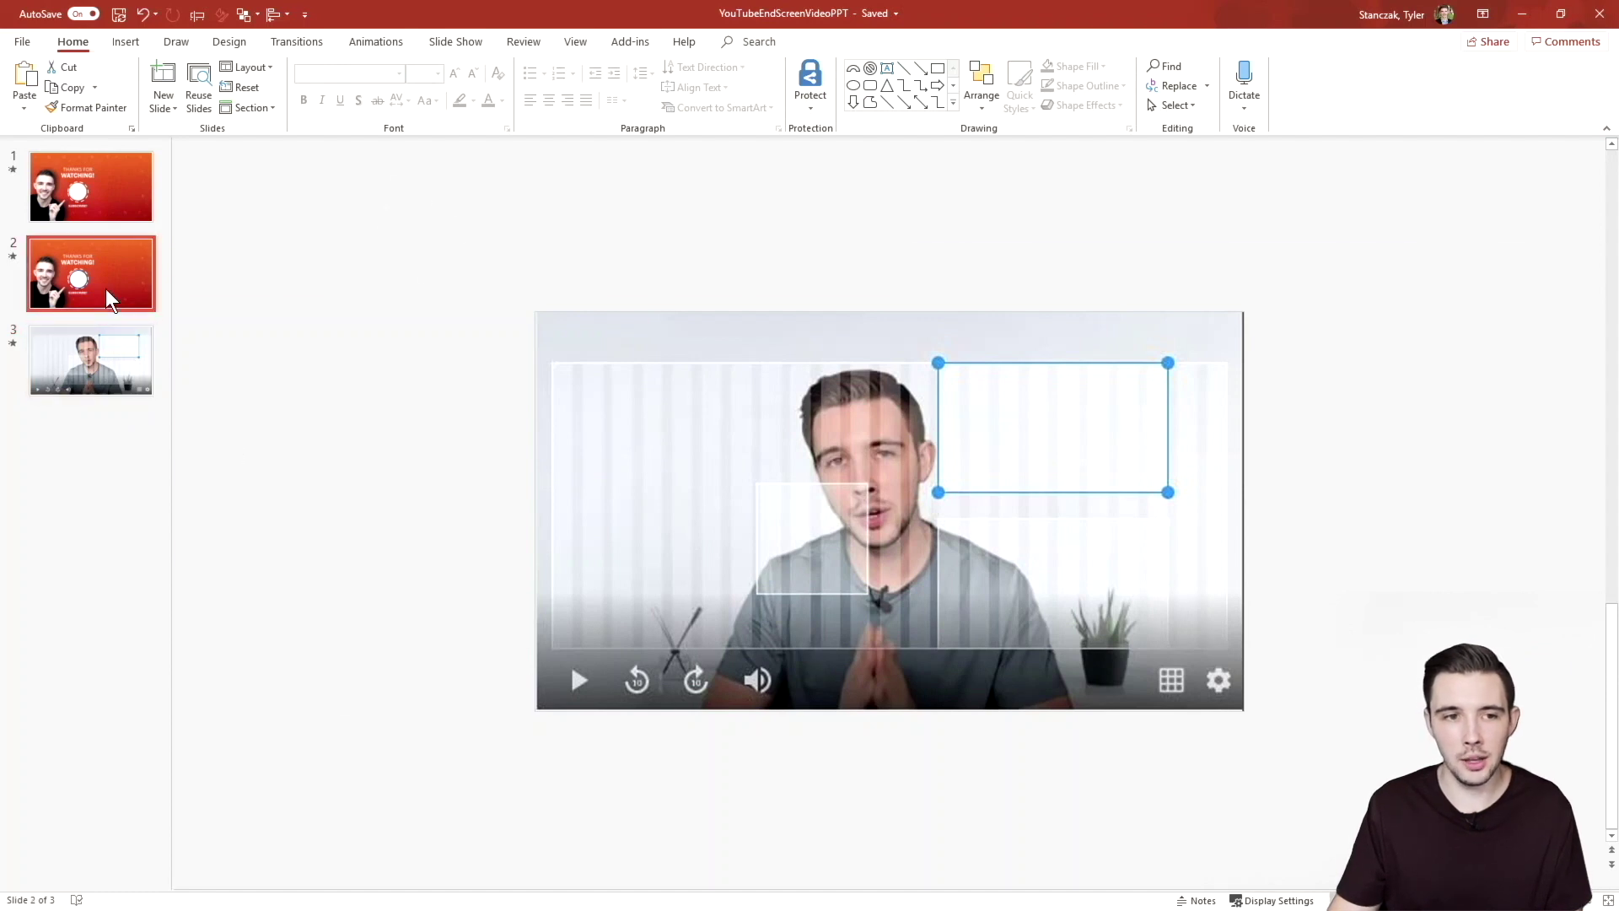
pyautogui.click(432, 533)
pyautogui.click(61, 373)
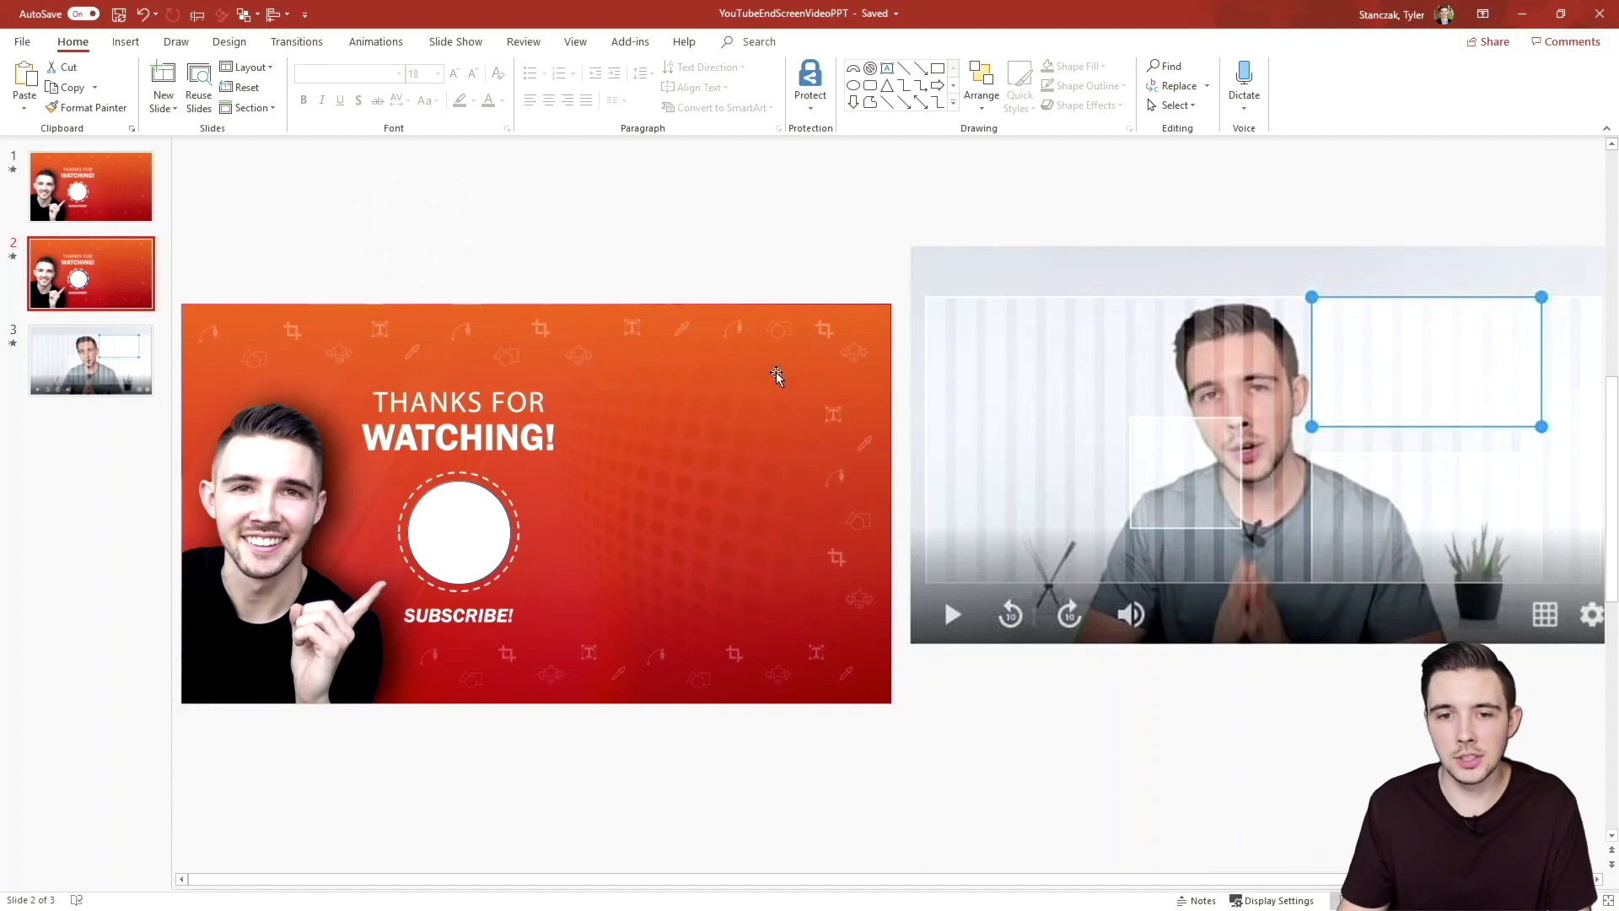
pyautogui.click(113, 348)
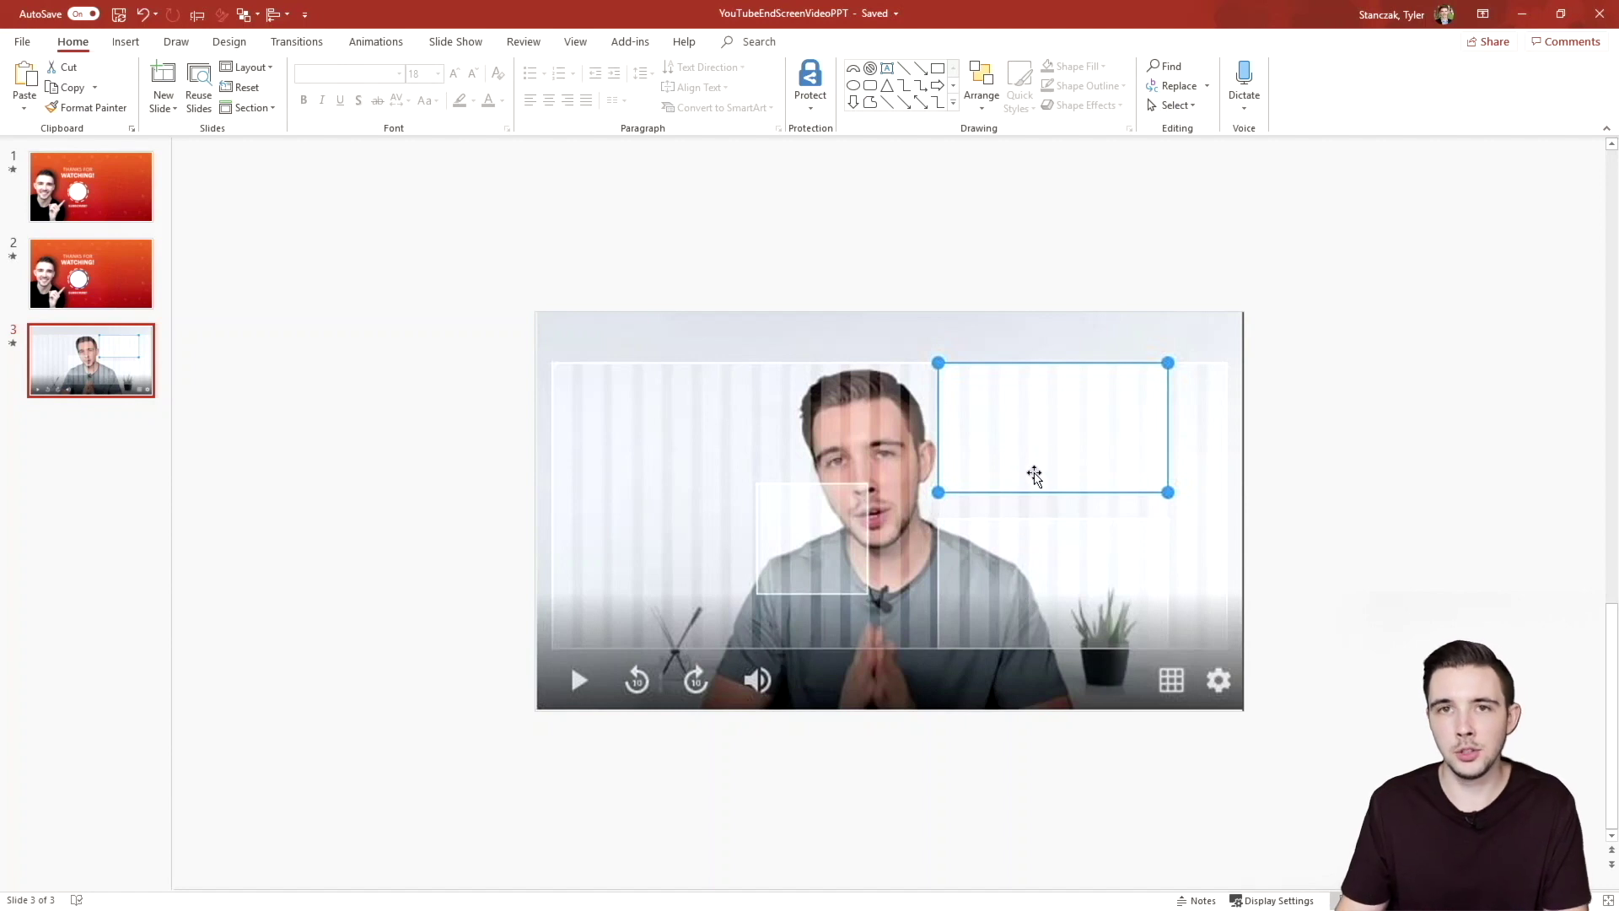
pyautogui.click(105, 286)
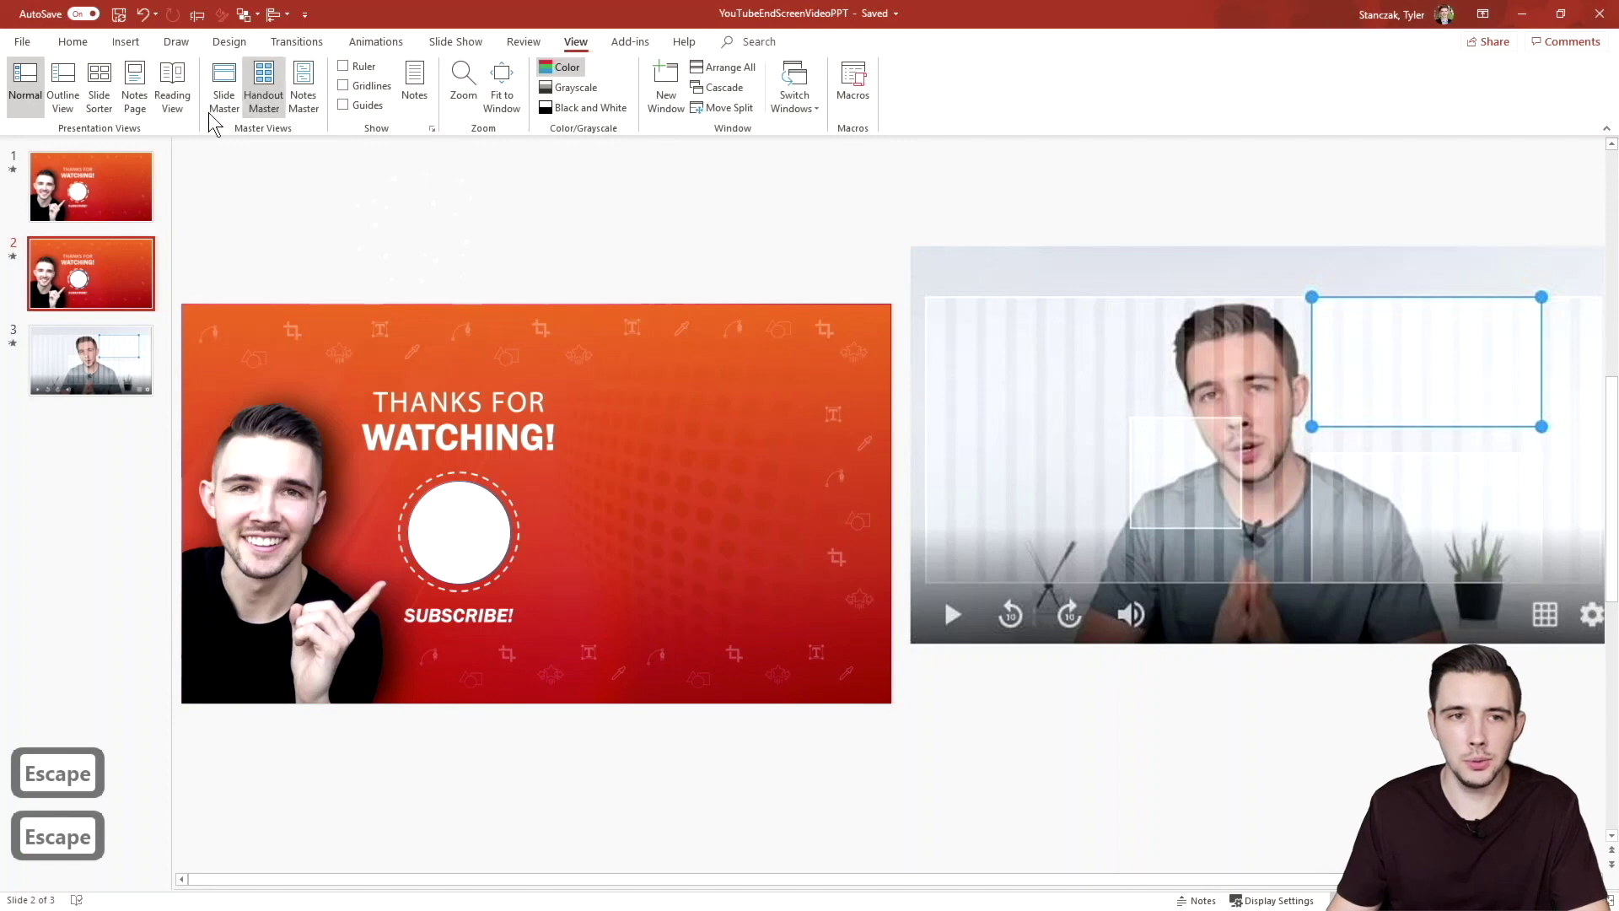
pyautogui.click(223, 95)
# Undo stray picture moves, then place the pink video aligned over the right-hand thanks design.
pyautogui.moveTo(1107, 425)
pyautogui.mouseDown()
pyautogui.moveTo(1307, 318)
pyautogui.moveTo(556, 336)
pyautogui.mouseUp()
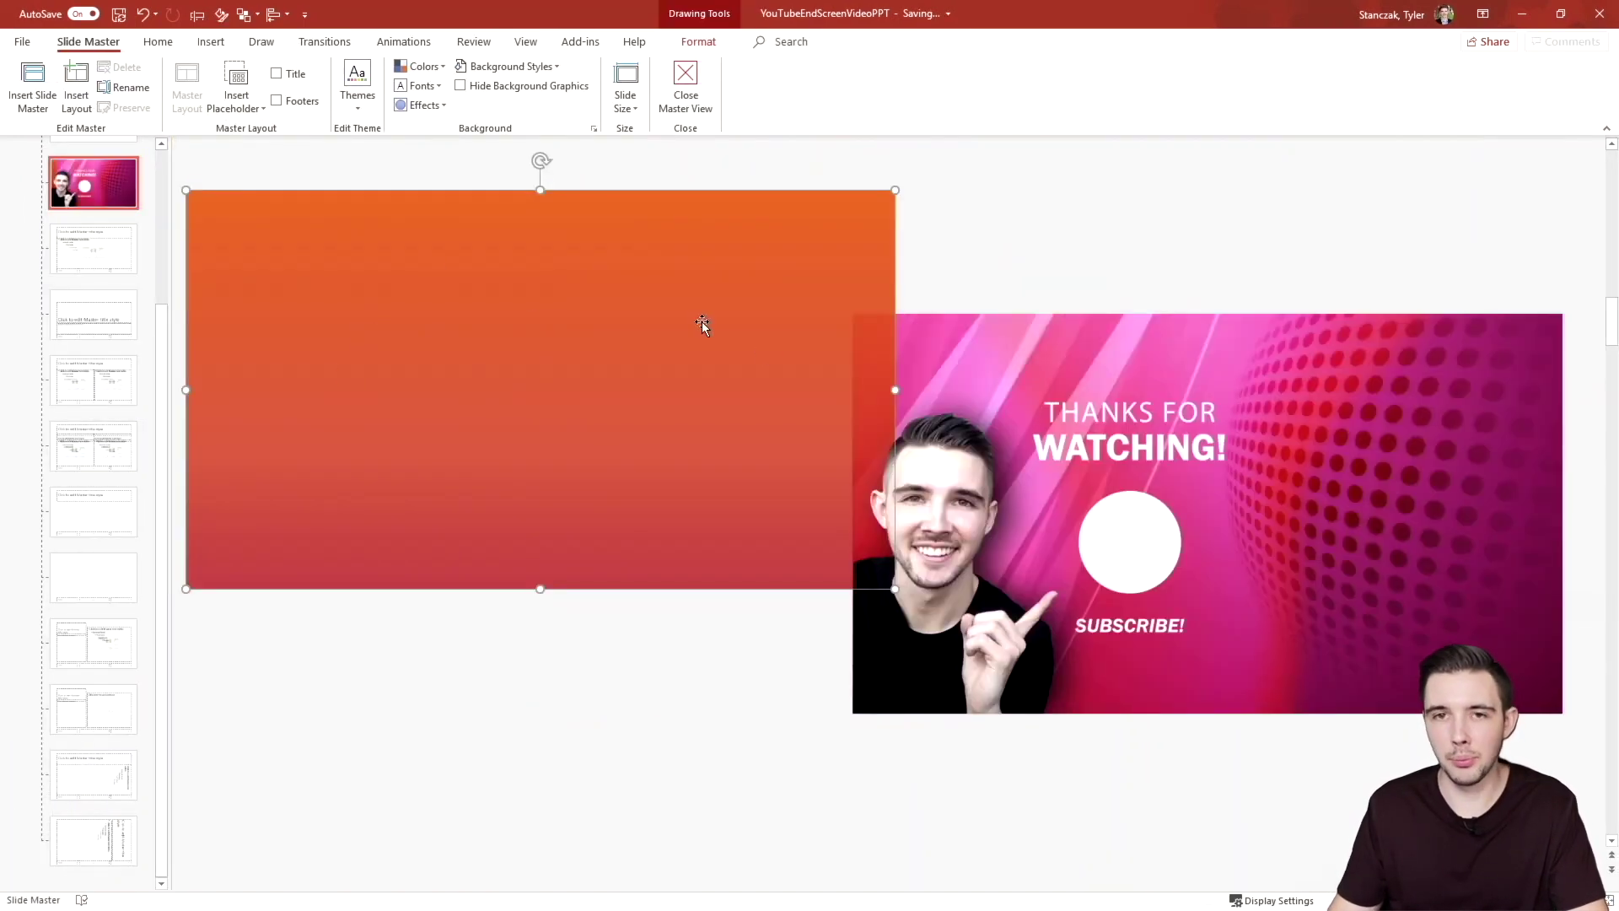
pyautogui.moveTo(759, 318); pyautogui.dragTo(1354, 343)
pyautogui.hotkey('ctrl', 'z')
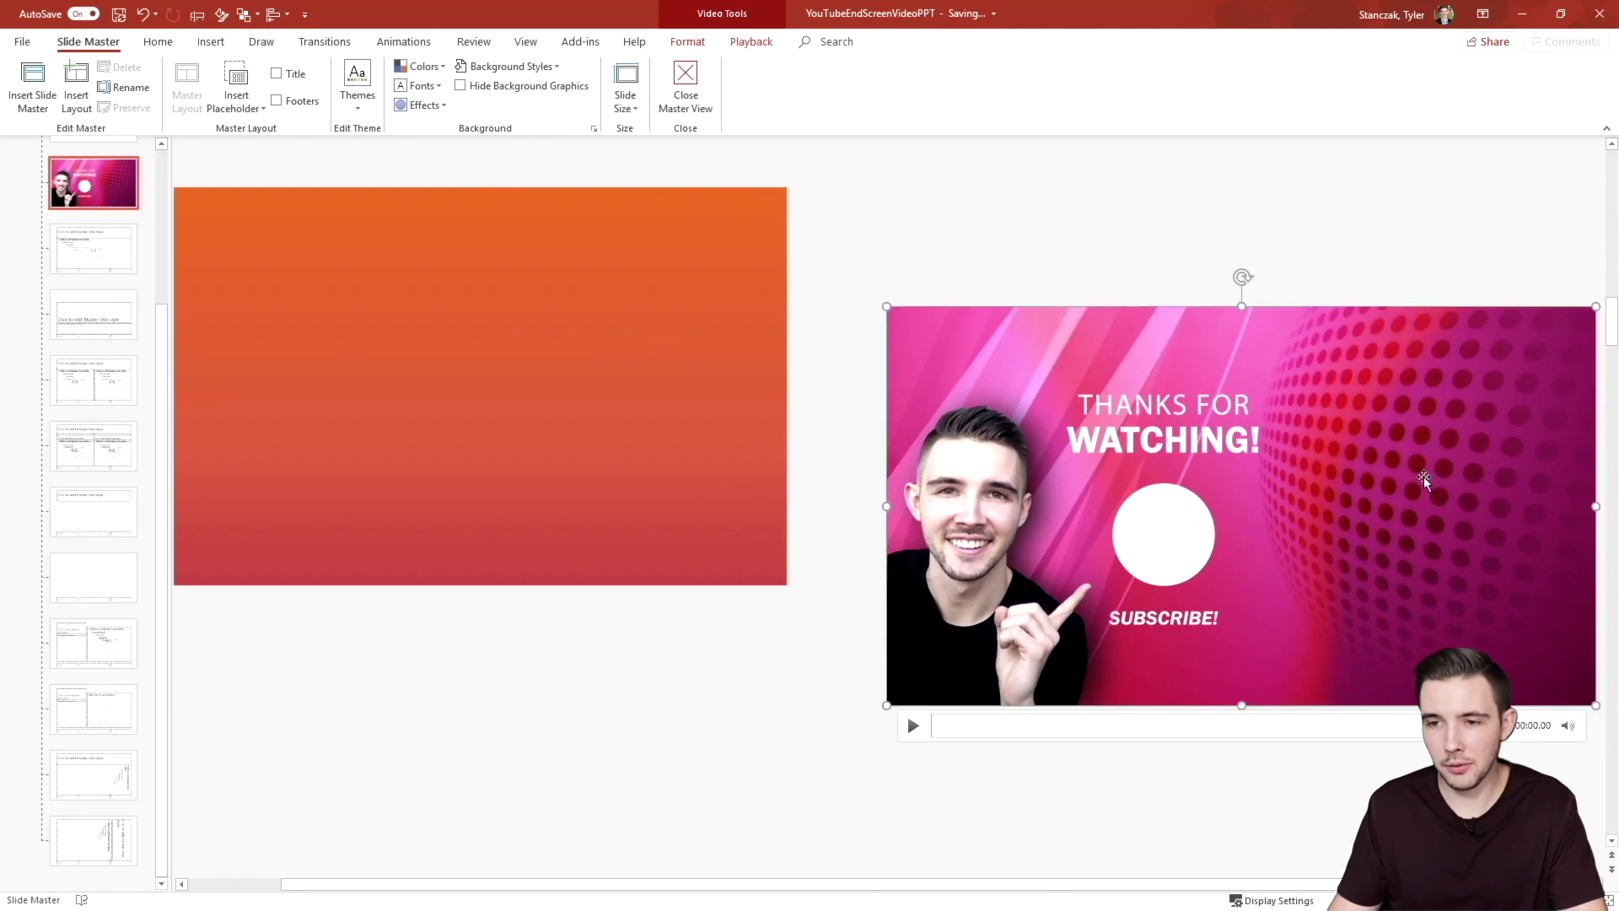
pyautogui.hotkey('ctrl', 'z')
pyautogui.hotkey('ctrl', 'z')
pyautogui.hotkey('ctrl', 'z')
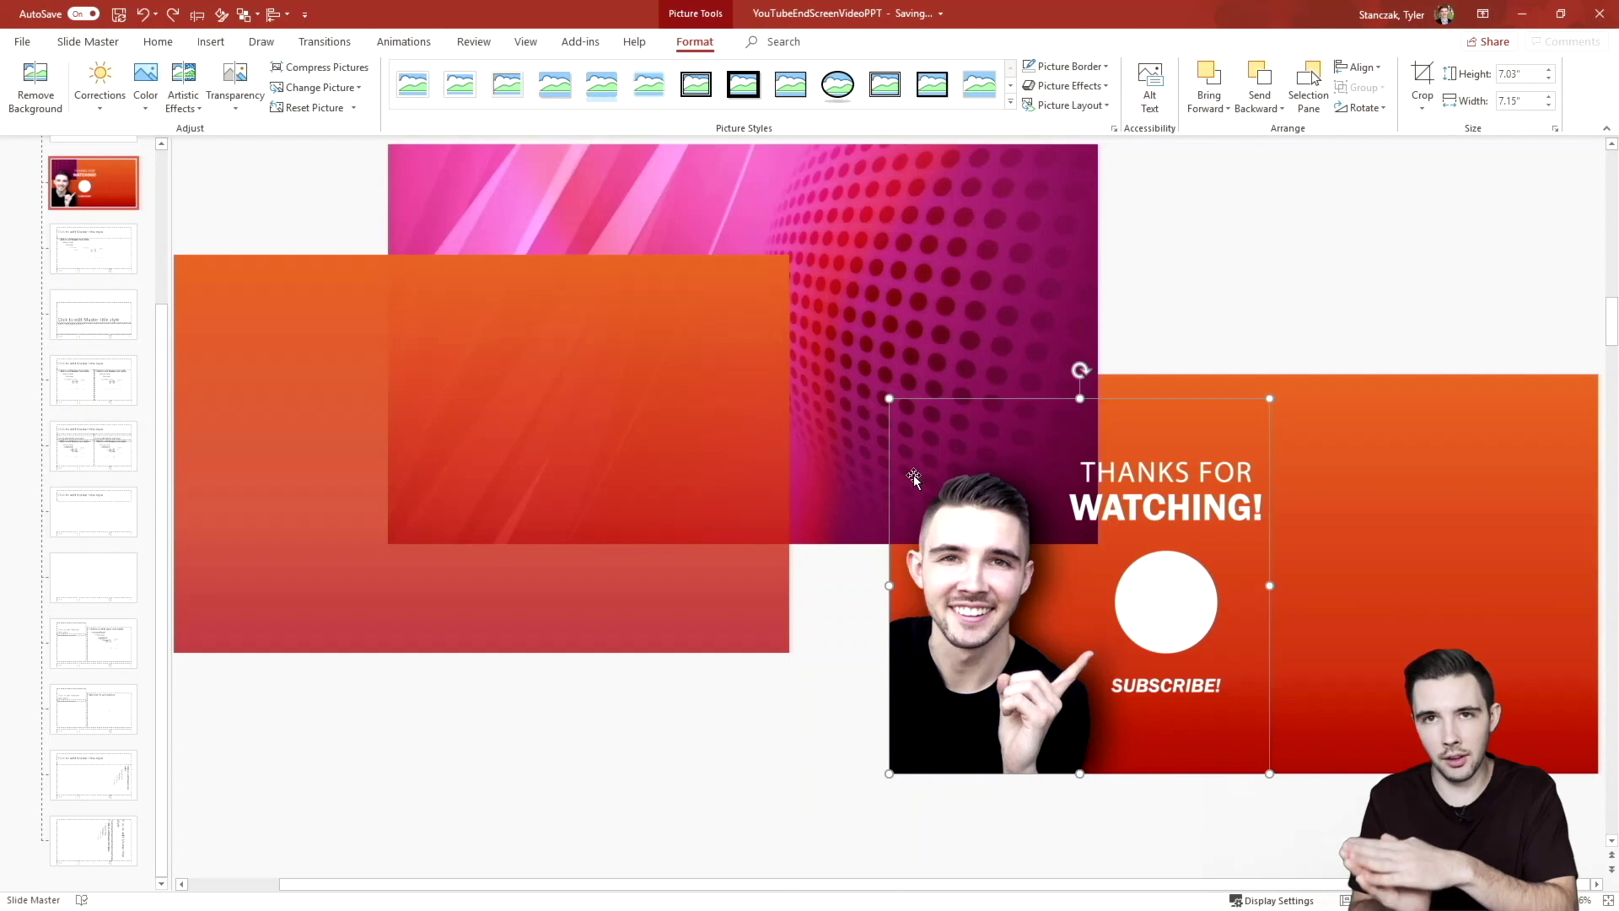
pyautogui.click(938, 283)
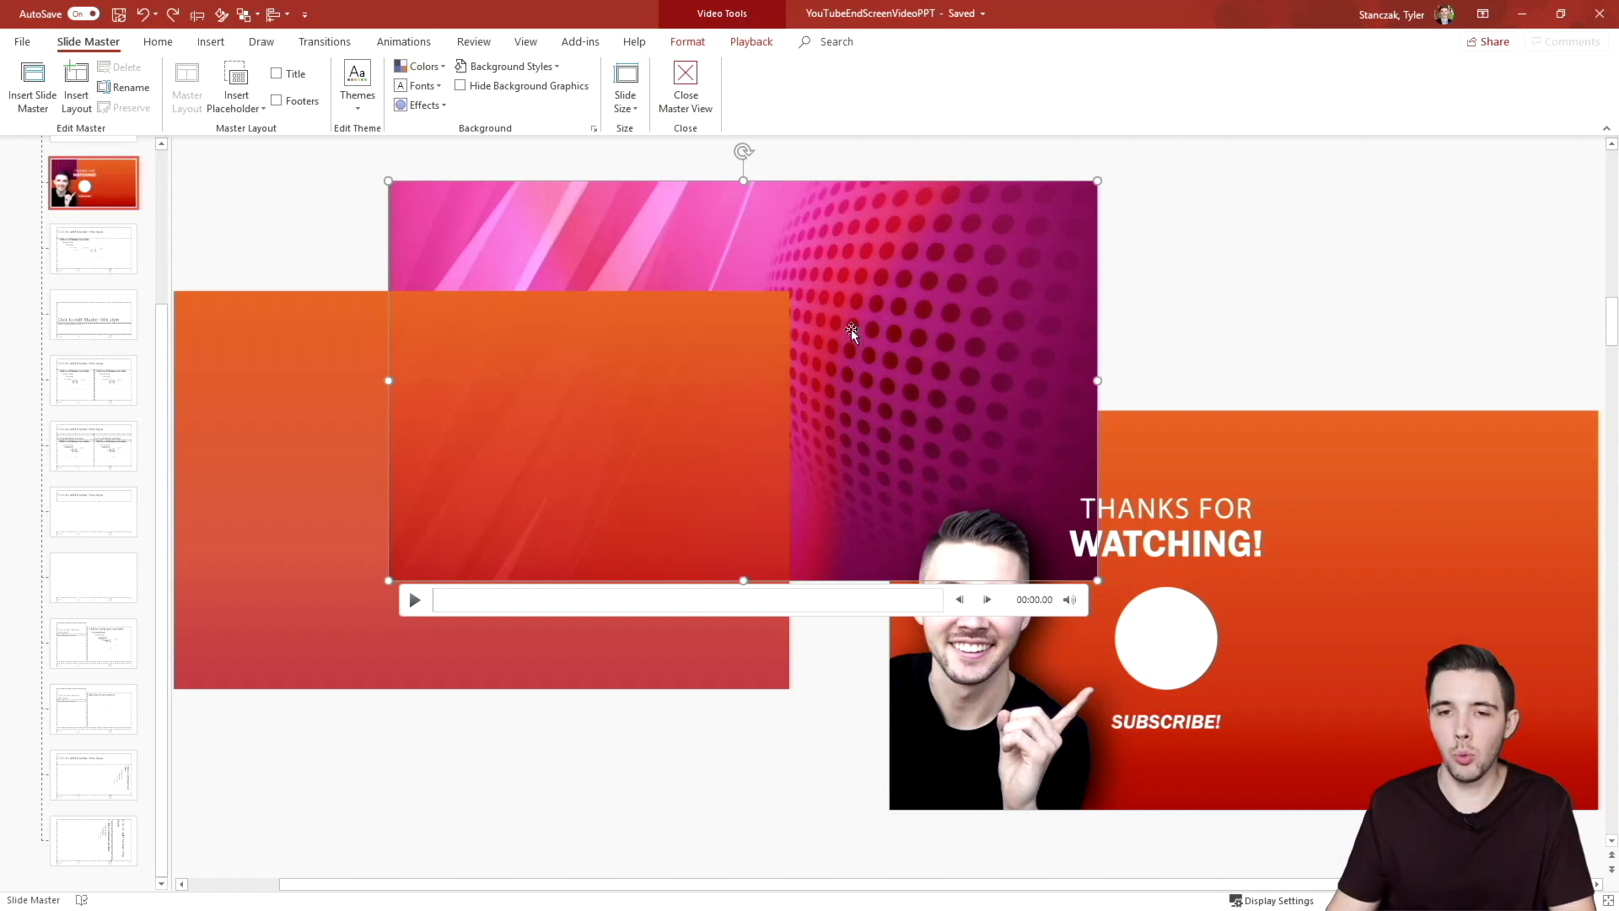
pyautogui.moveTo(852, 330); pyautogui.dragTo(1317, 526)
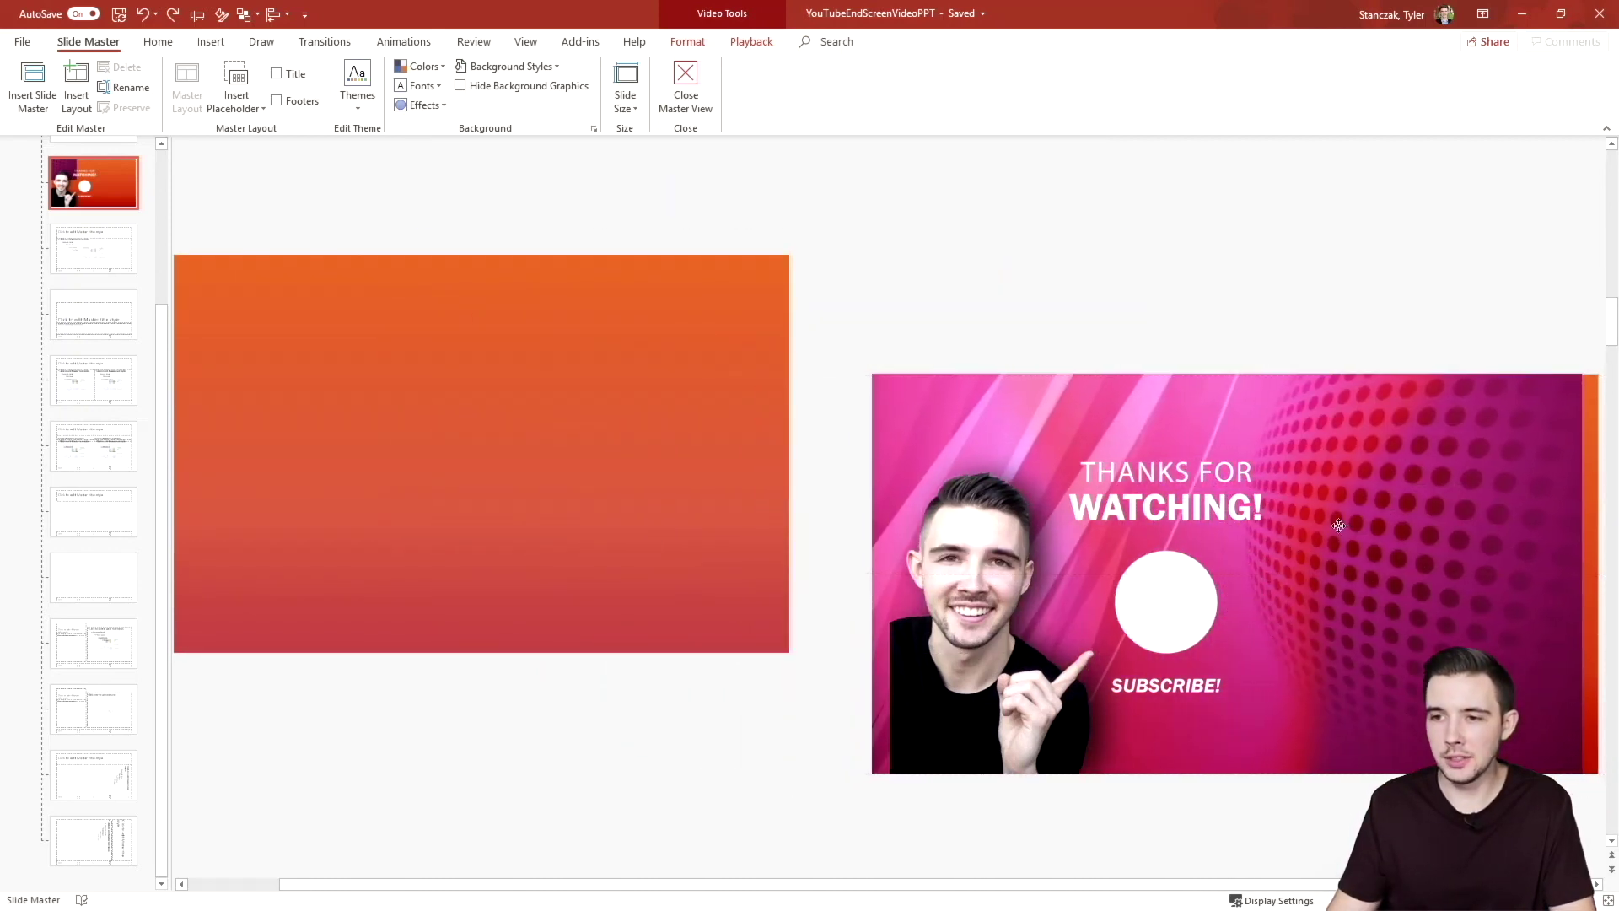
pyautogui.moveTo(1318, 526); pyautogui.dragTo(1357, 527)
# Review the video's entry and timing options in the Animation Pane.
pyautogui.click(406, 42)
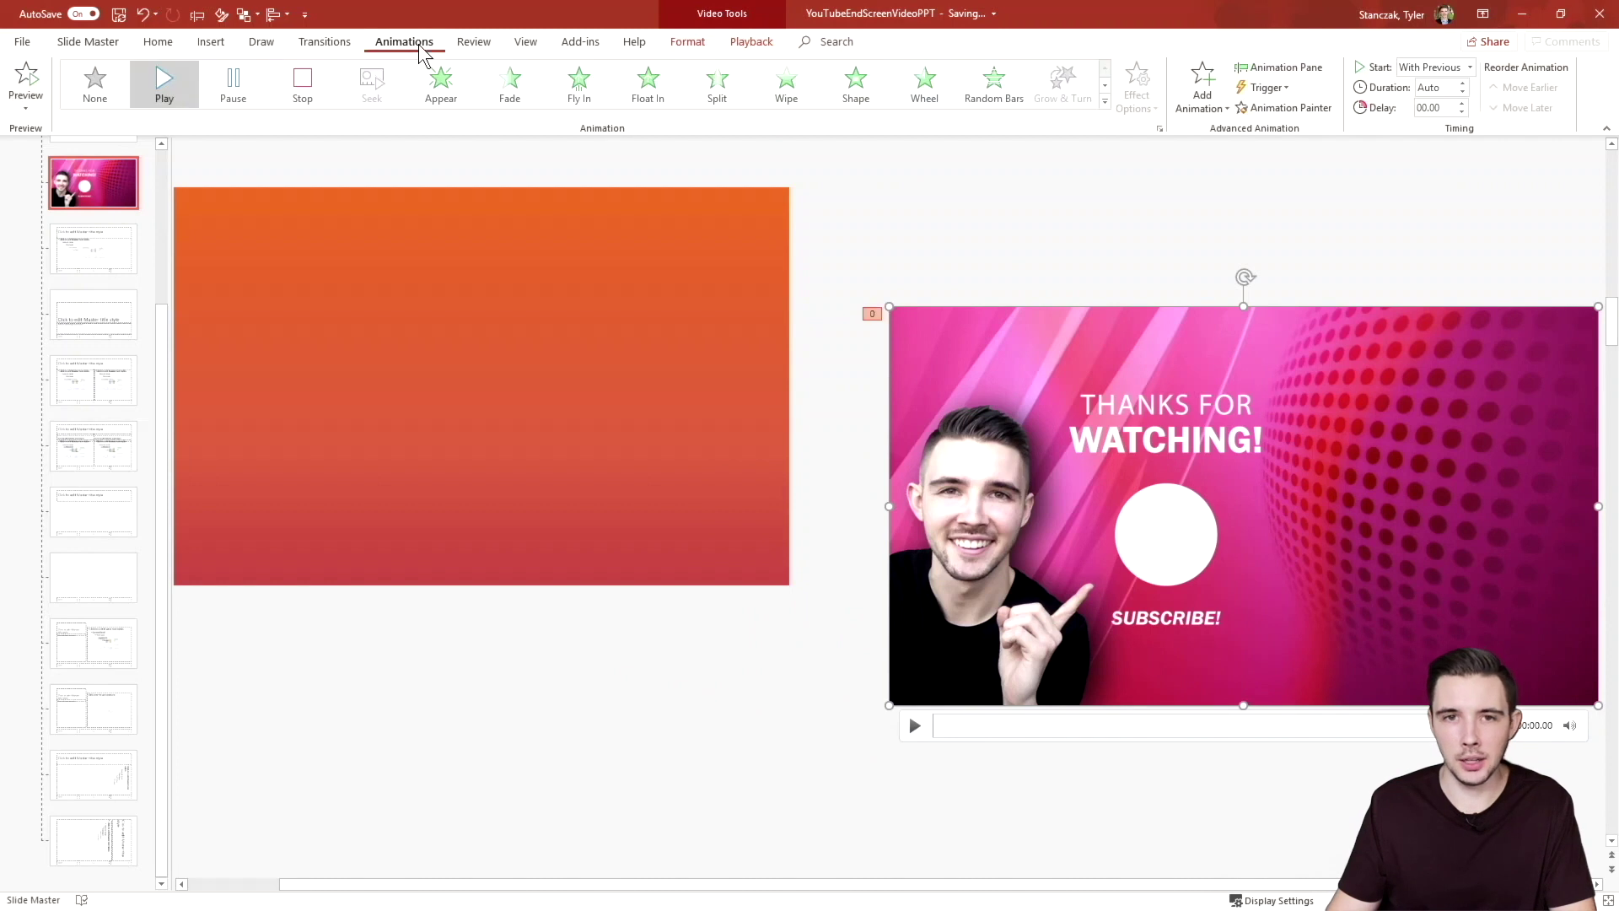
pyautogui.click(1310, 72)
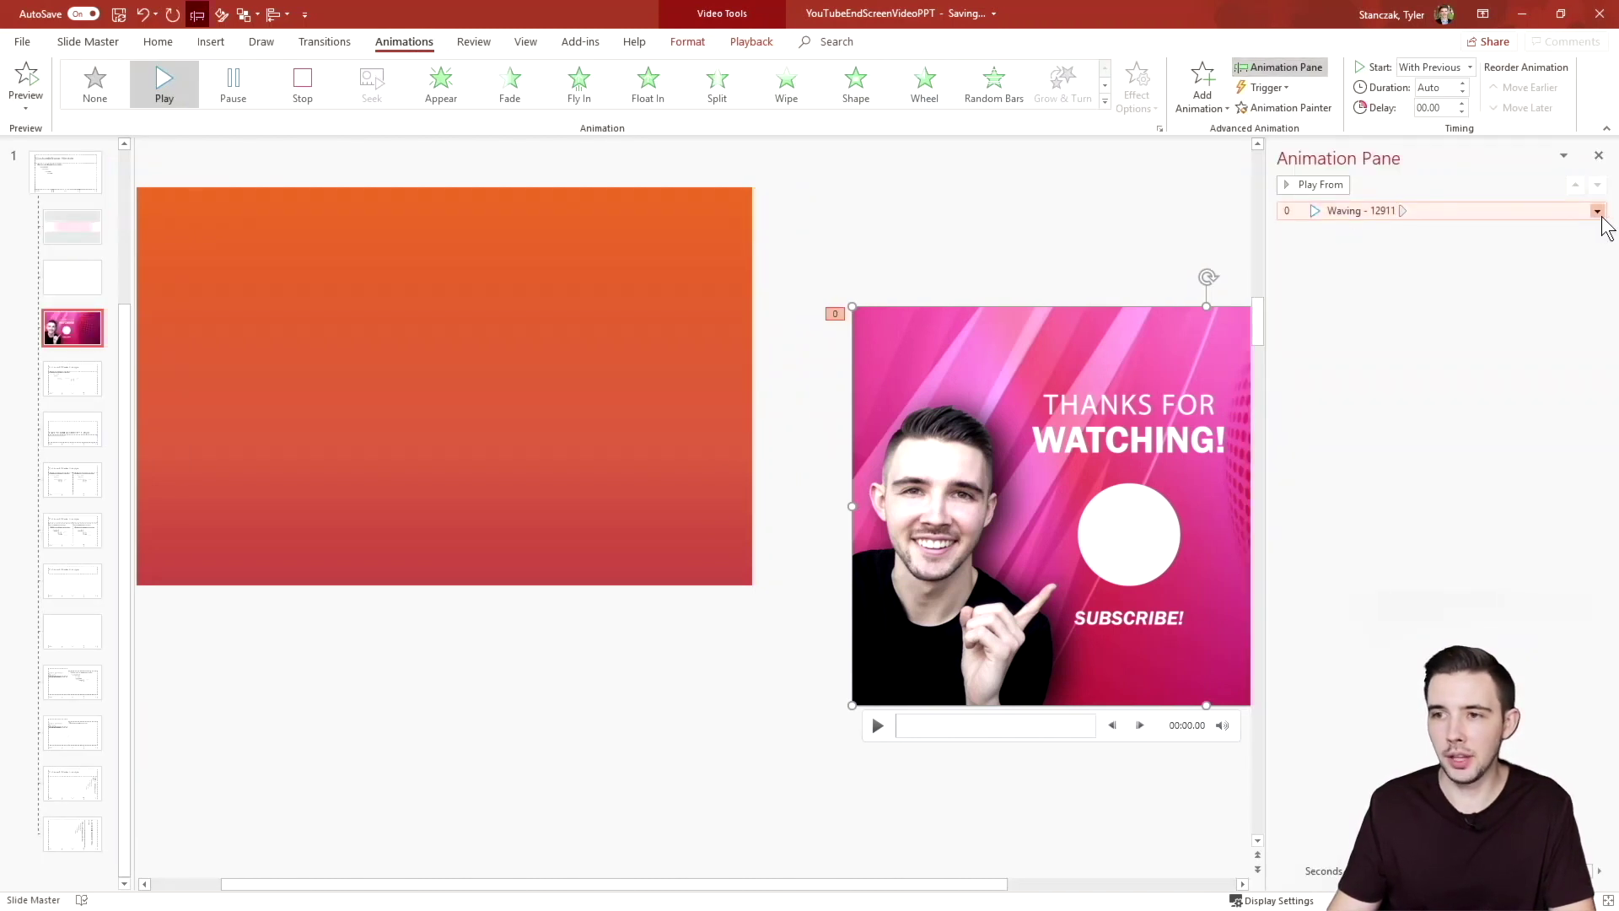
pyautogui.click(1597, 212)
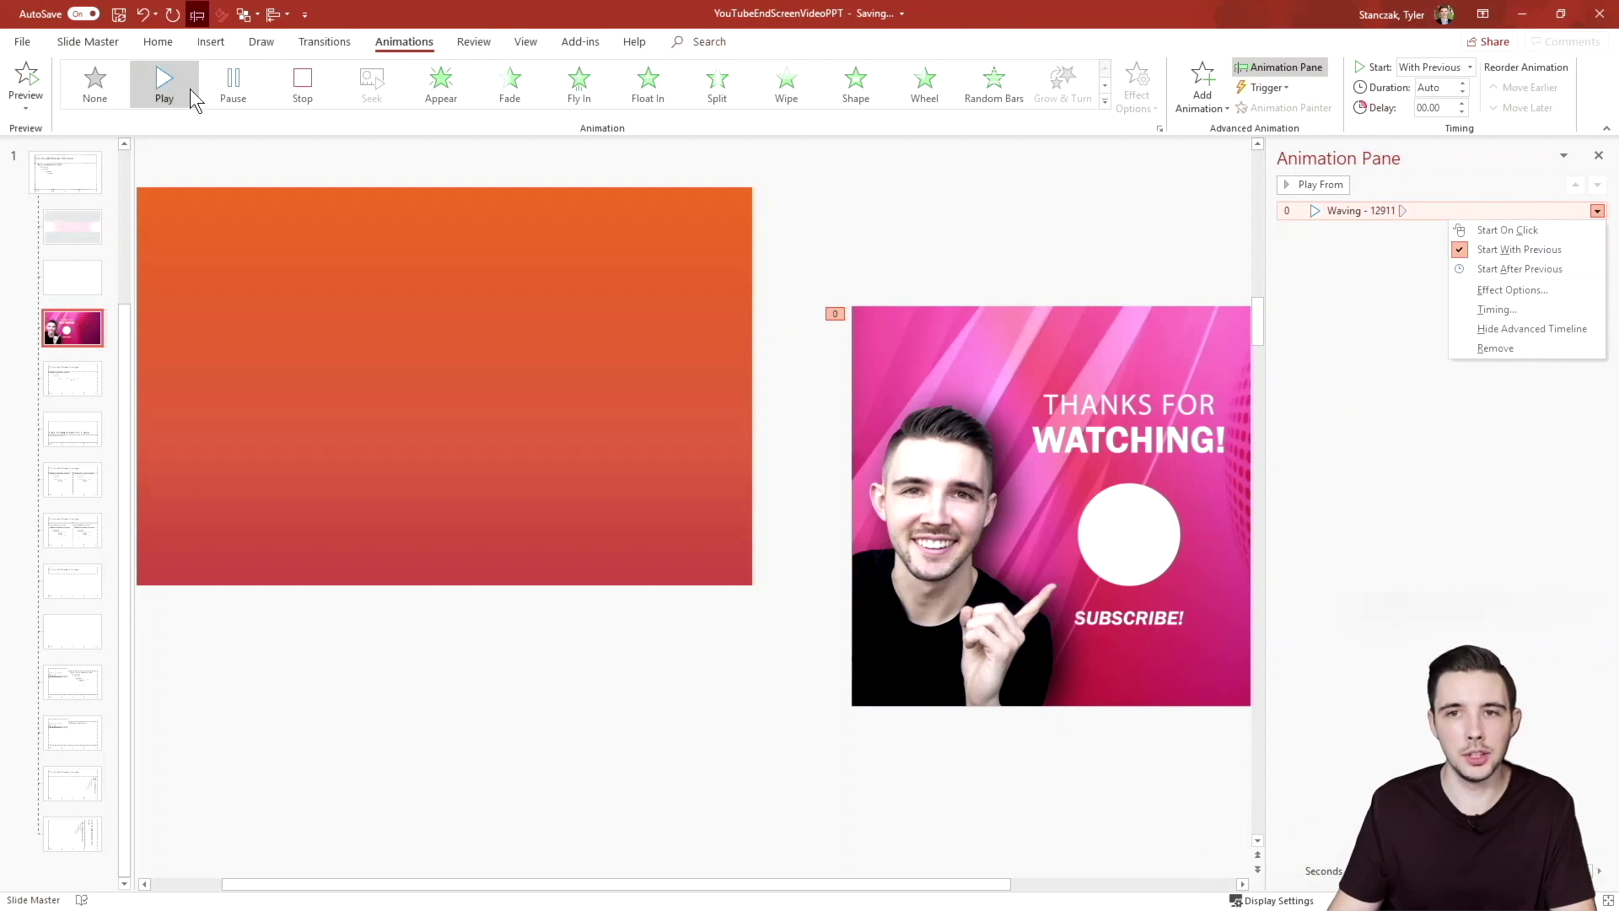
pyautogui.click(1037, 198)
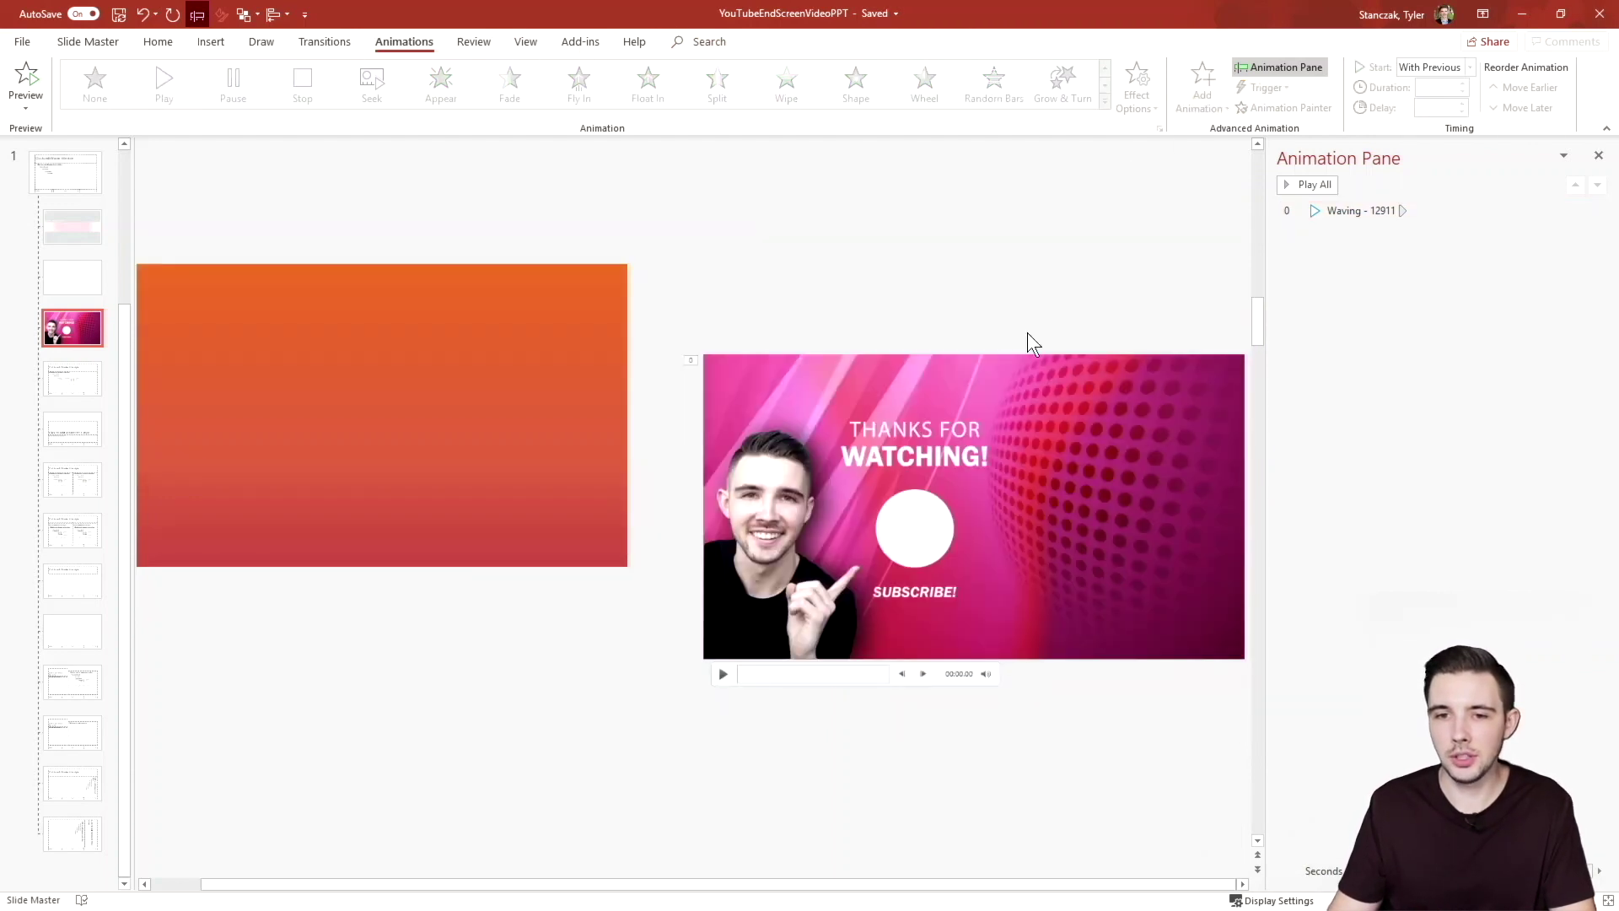
# Set the headshot video to start automatically and loop until stopped in Playback.
pyautogui.click(1032, 379)
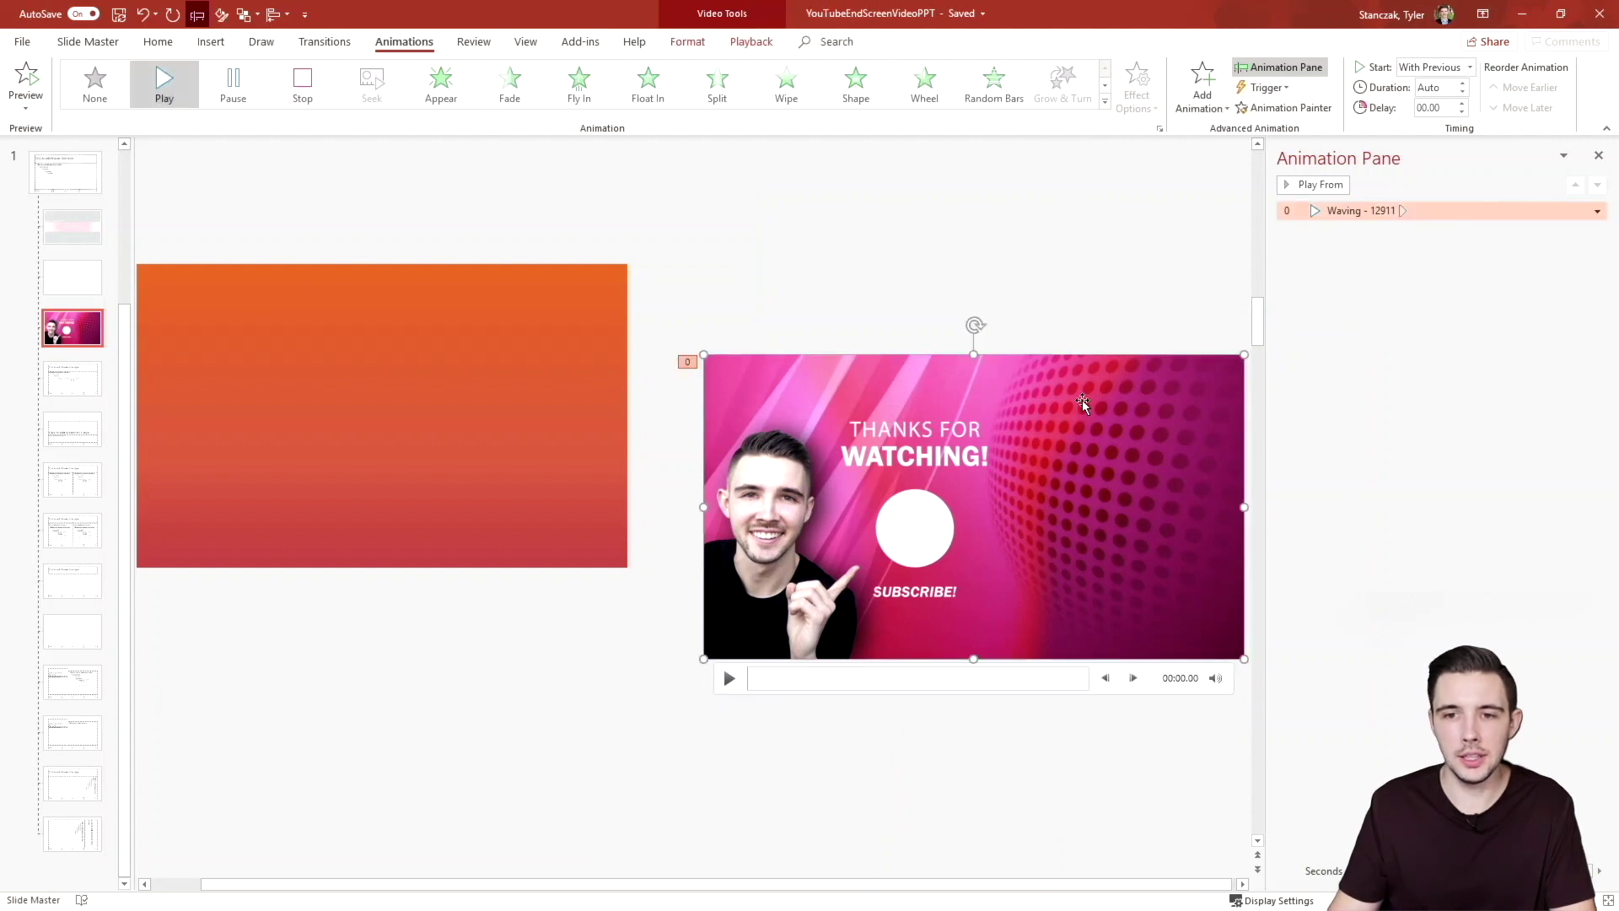
pyautogui.click(754, 43)
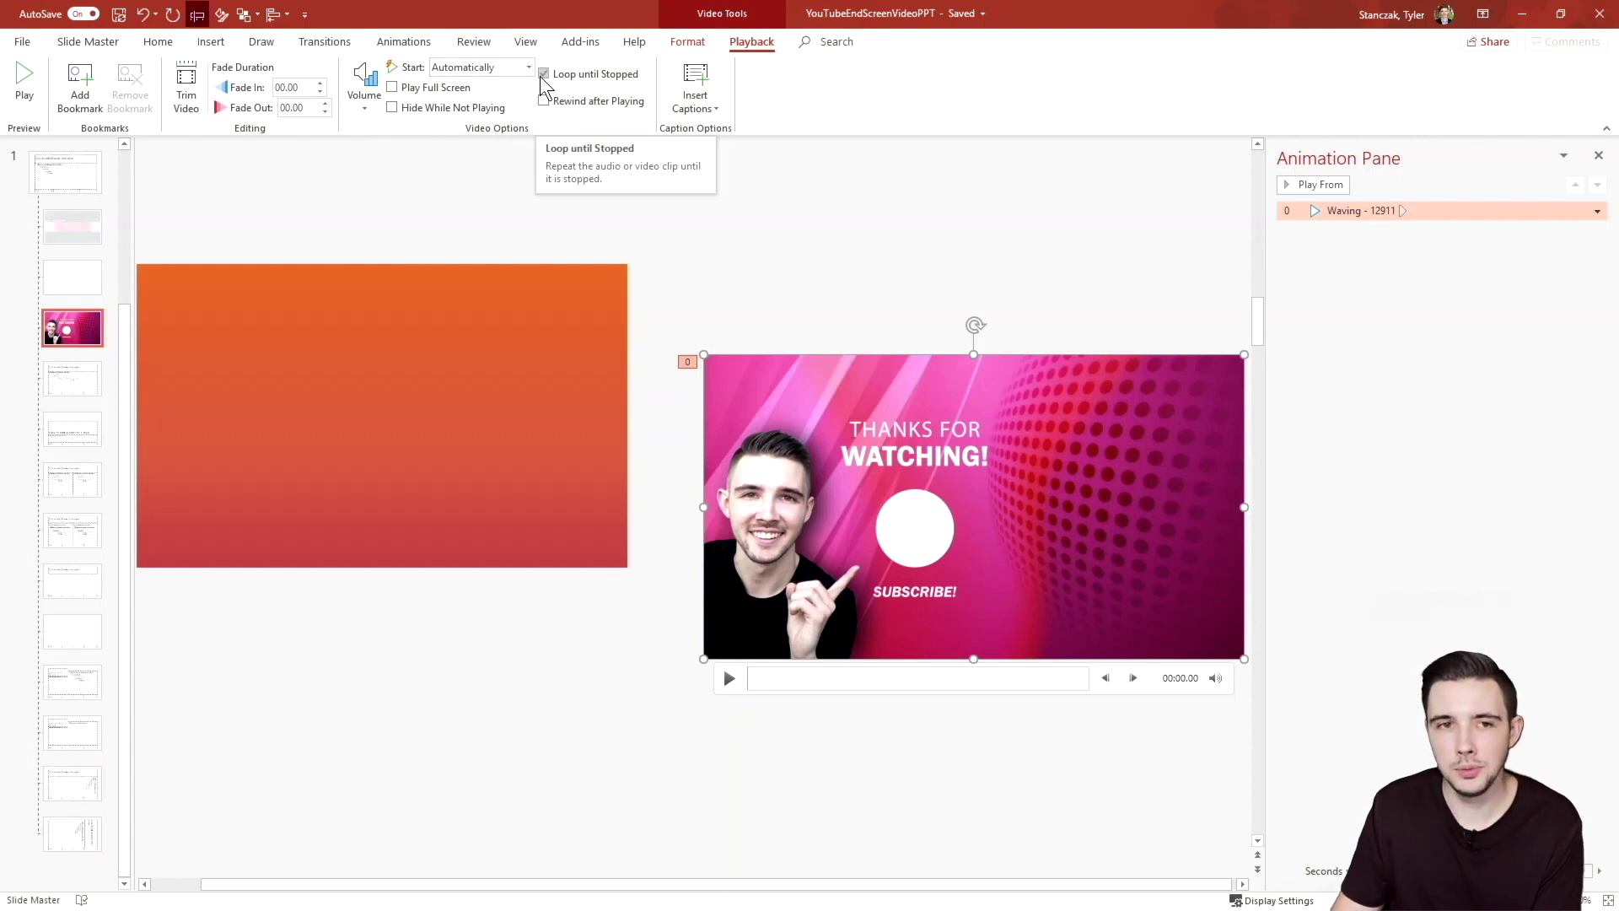
pyautogui.click(477, 332)
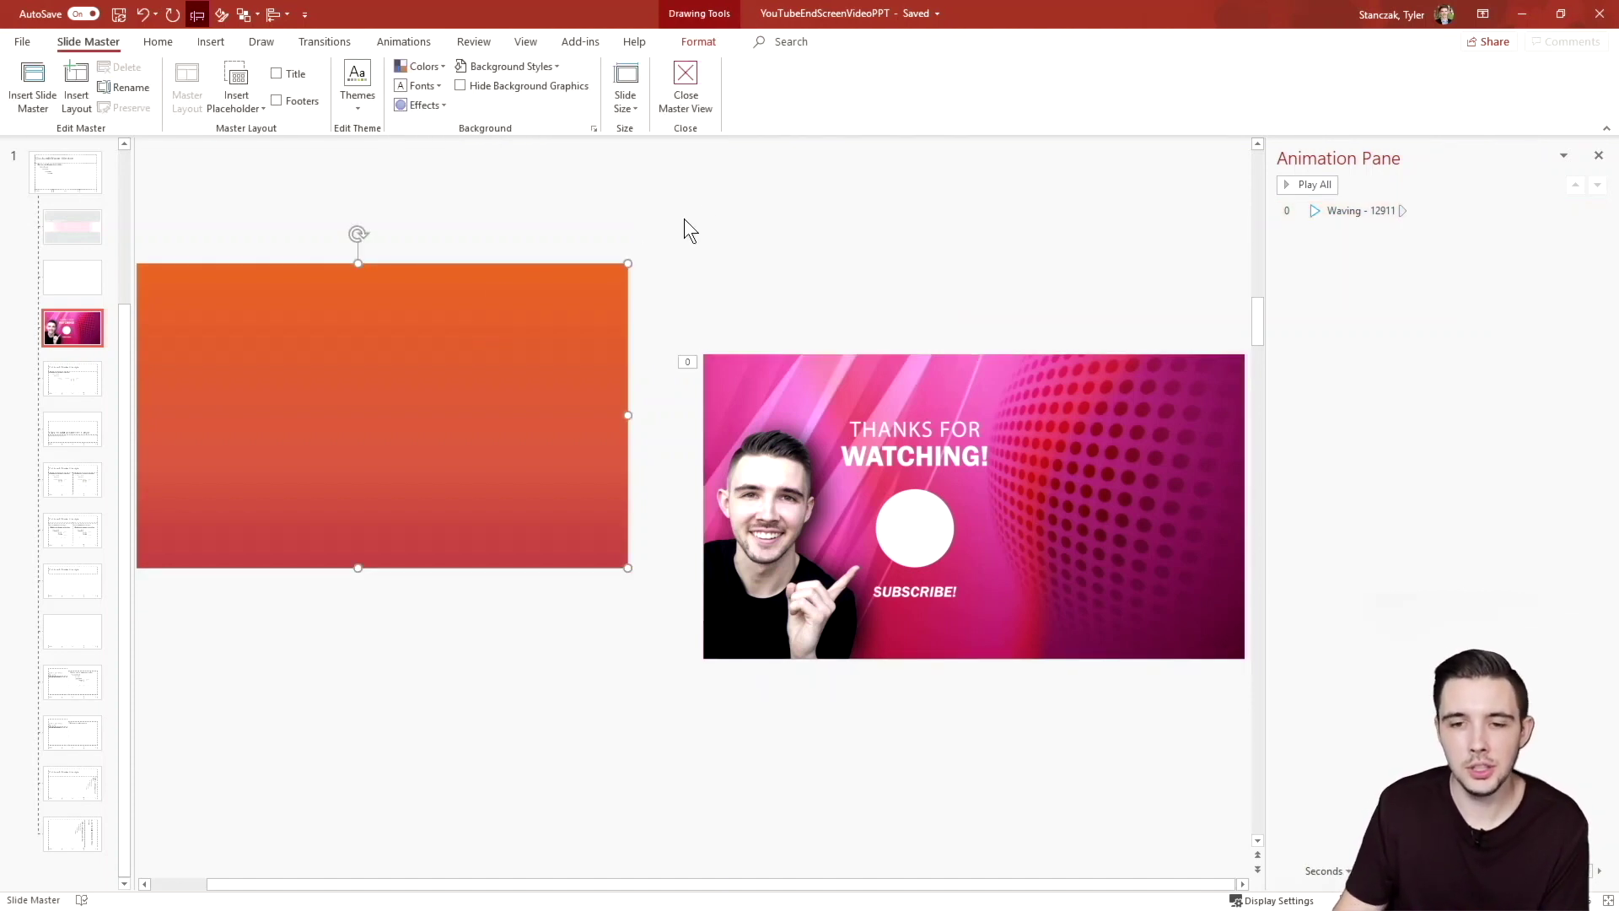
# Restore the orange gradient rectangle directly over the video, undoing a test move off it.
pyautogui.click(703, 210)
pyautogui.hotkey('ctrl', 'z')
pyautogui.hotkey('ctrl', 'z')
pyautogui.hotkey('ctrl', 'z')
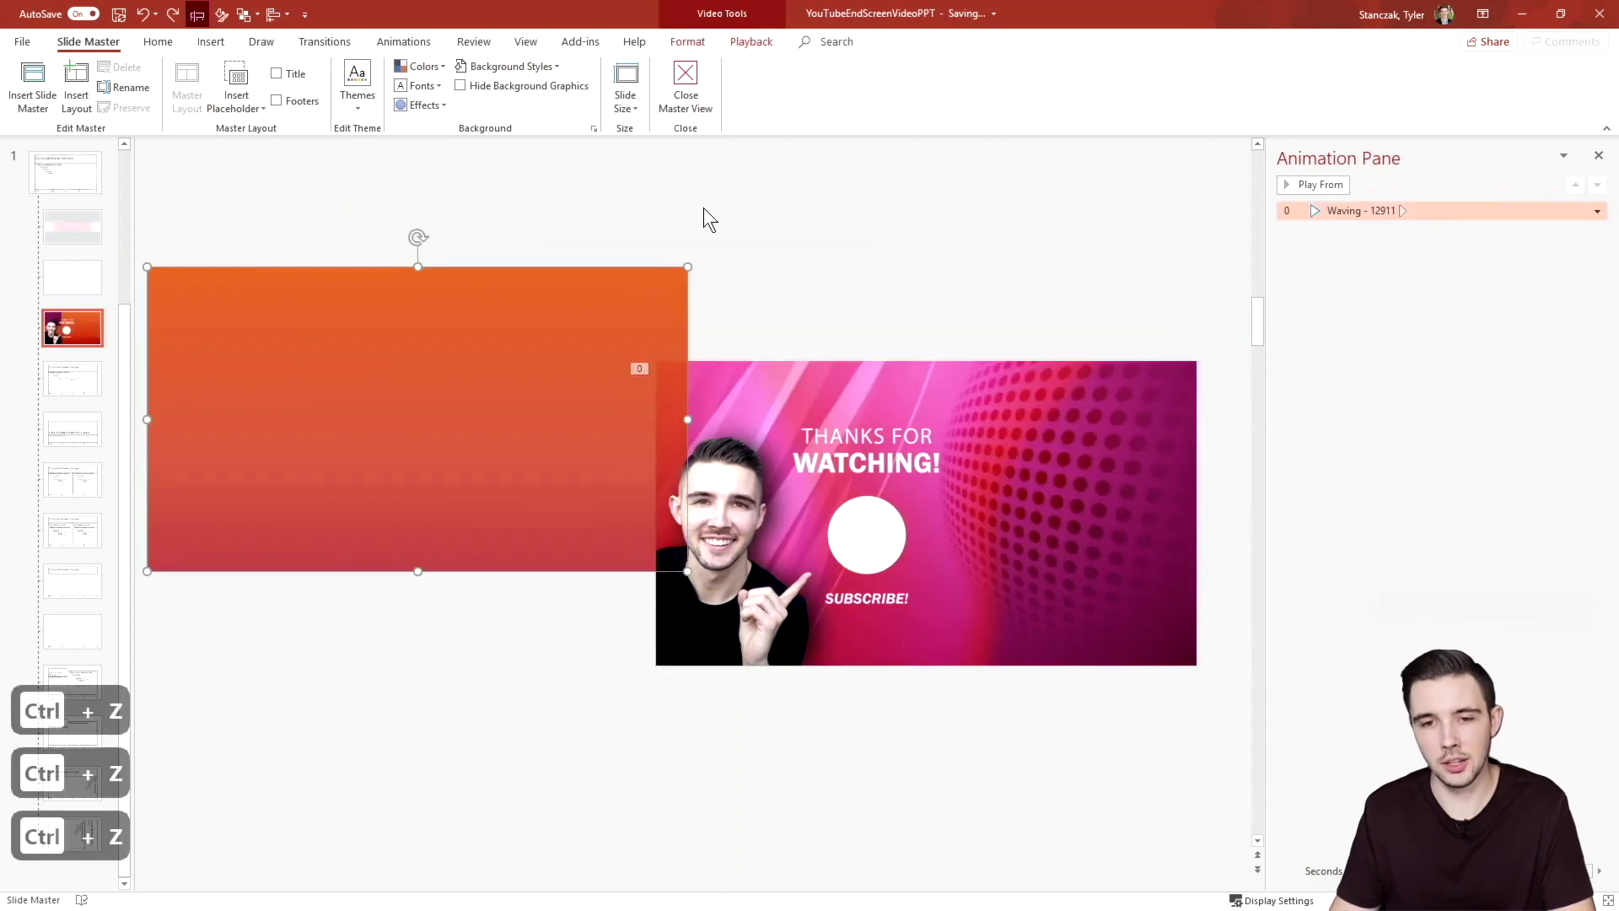
pyautogui.hotkey('ctrl', 'z')
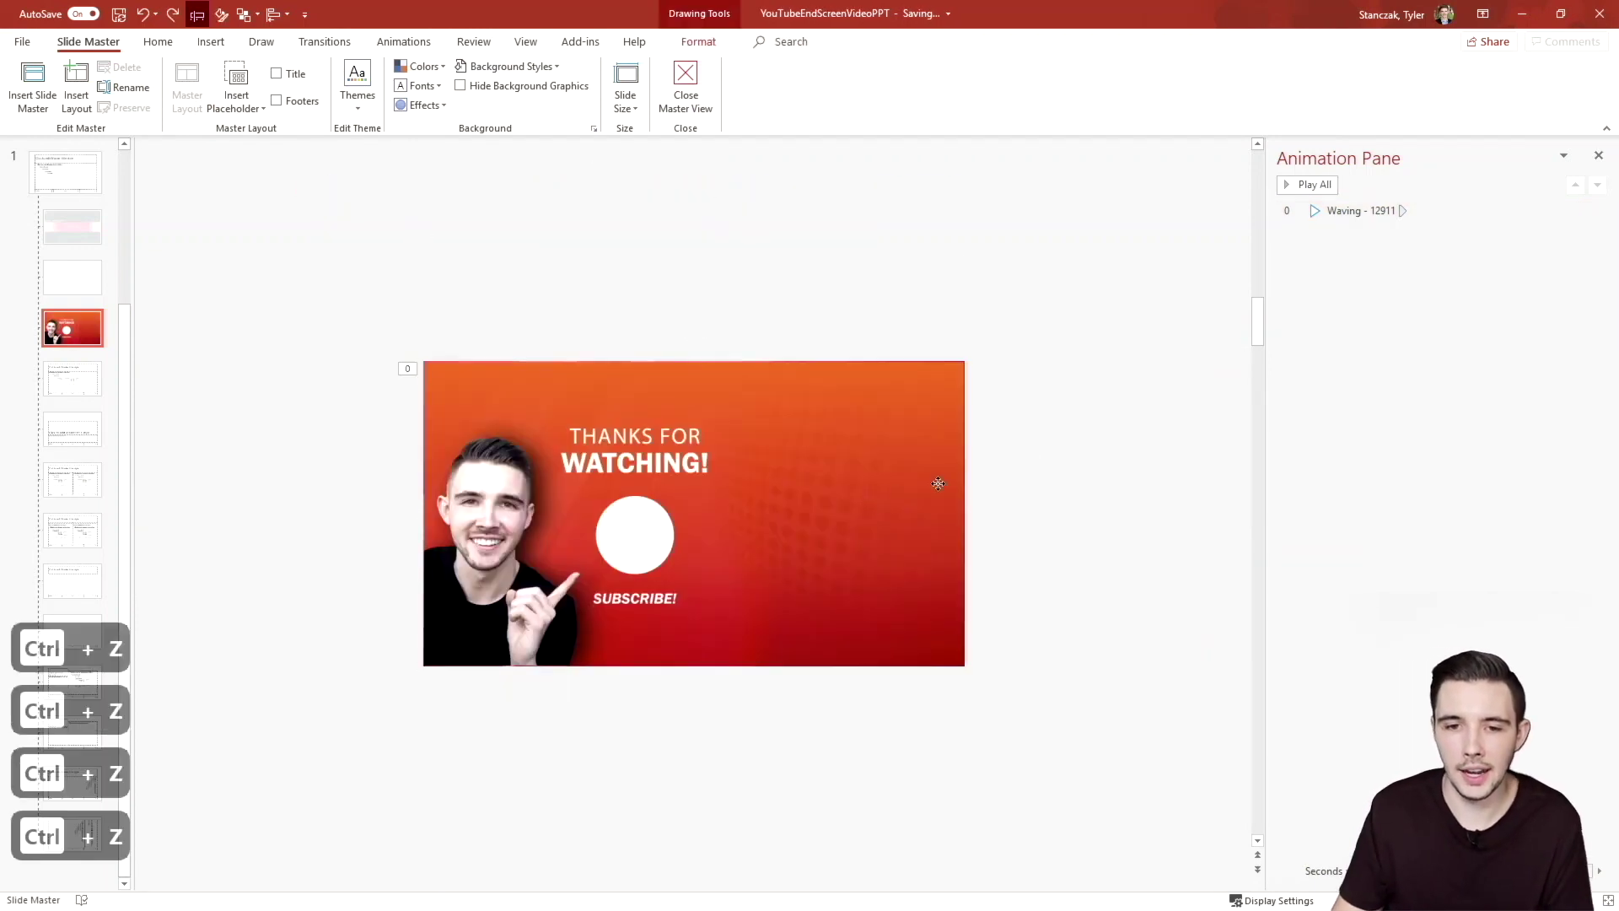
pyautogui.moveTo(936, 481)
pyautogui.mouseDown()
pyautogui.moveTo(971, 254)
pyautogui.moveTo(856, 446)
pyautogui.mouseUp()
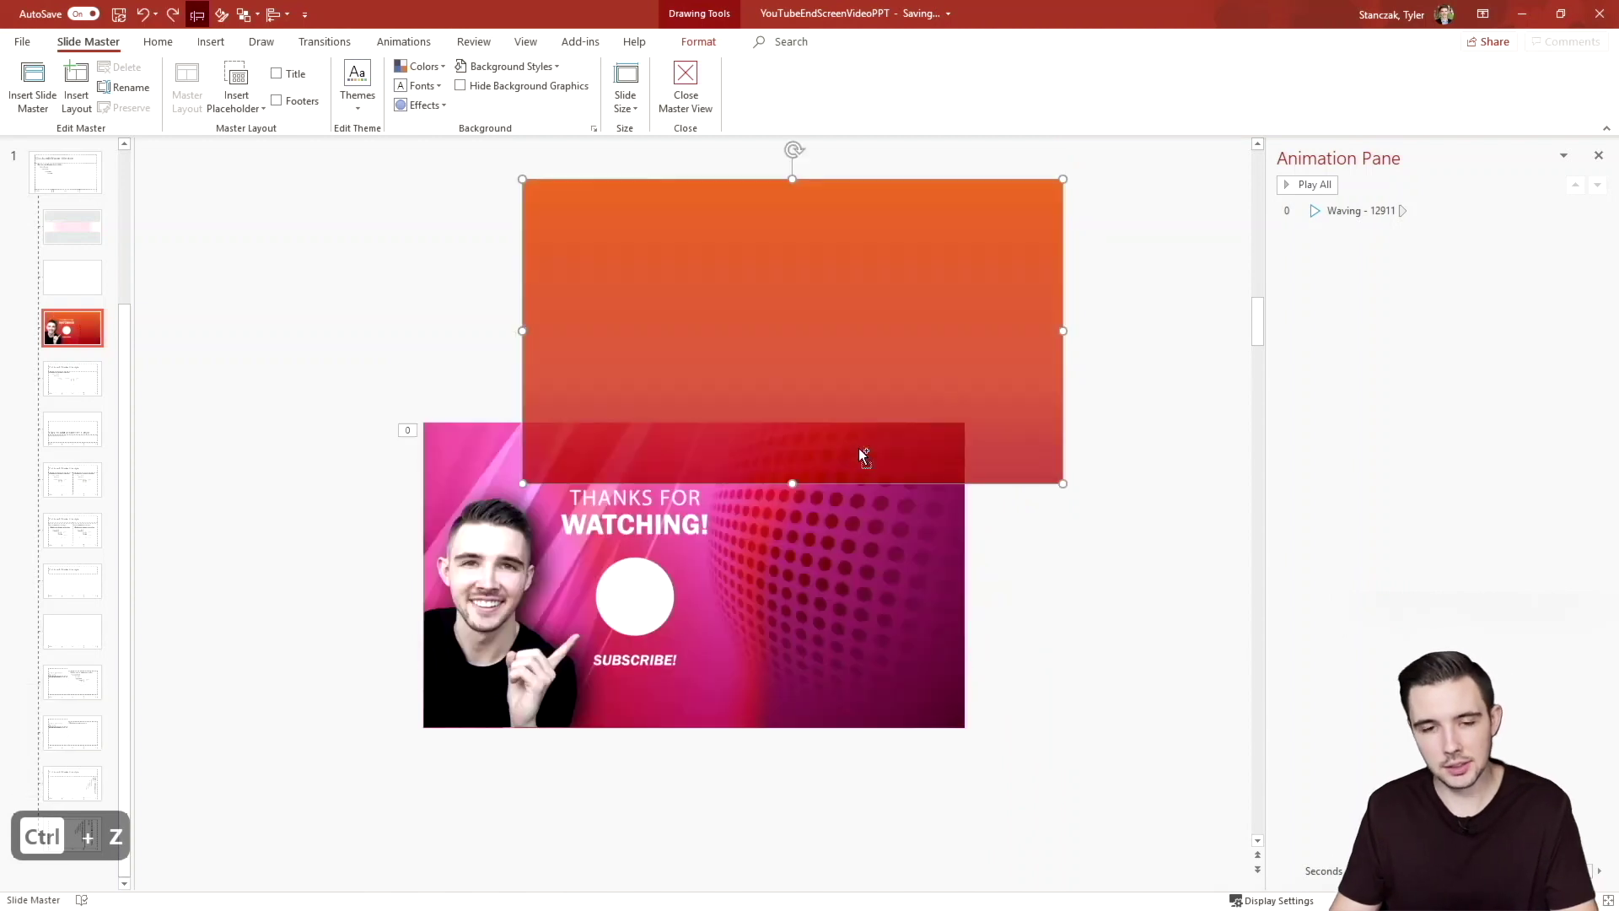
pyautogui.hotkey('ctrl', 'z')
pyautogui.hotkey('ctrl', 'z')
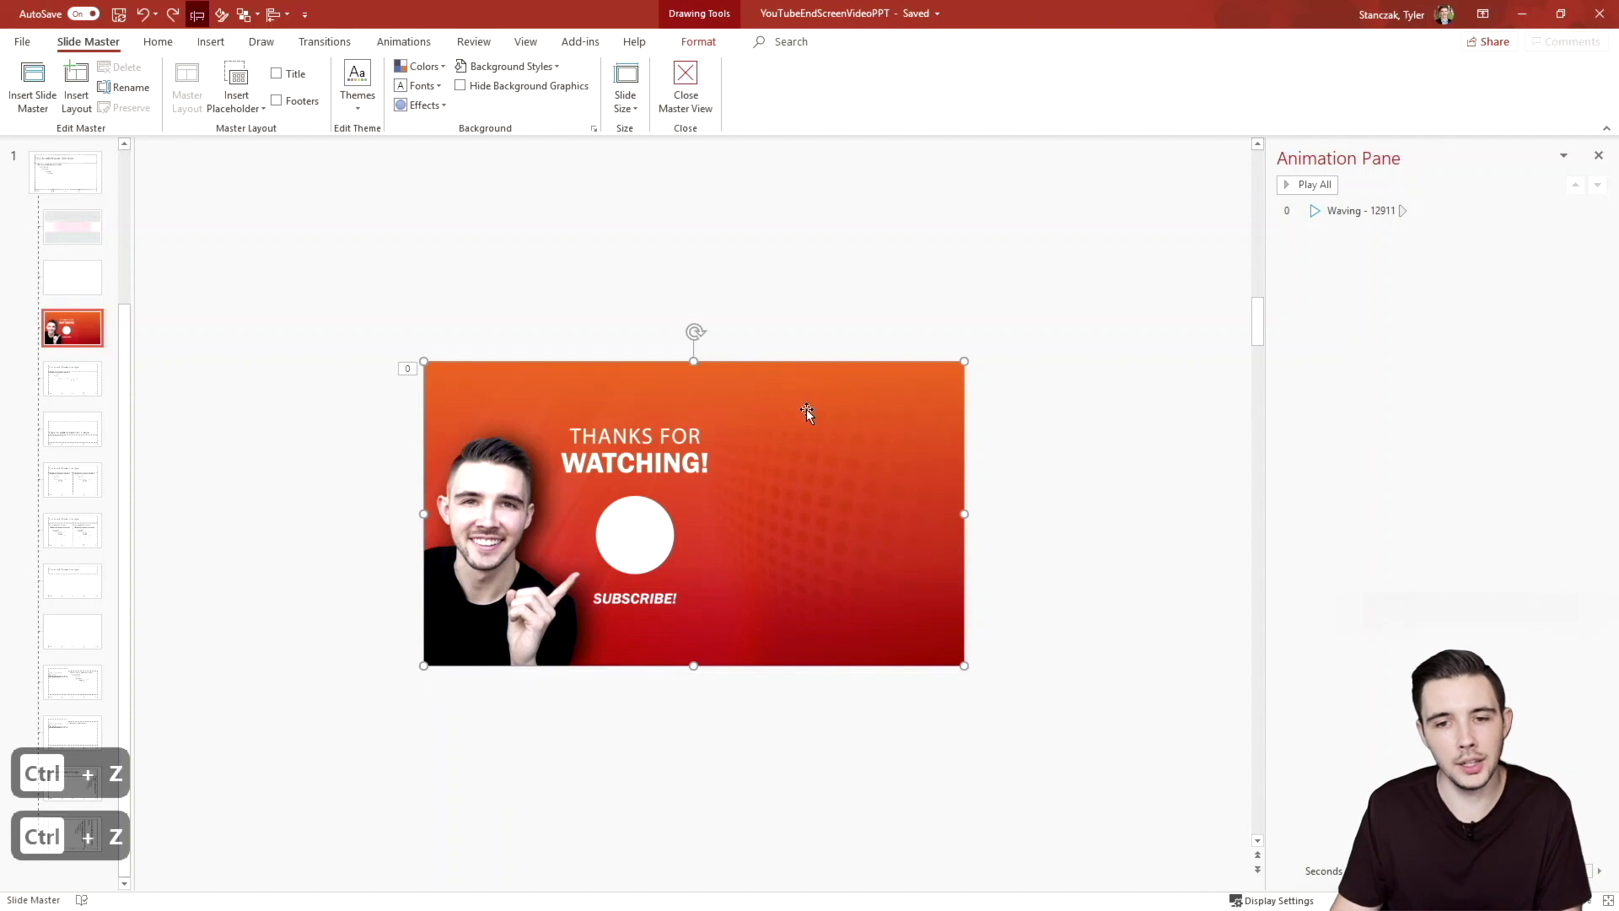
pyautogui.rightClick(808, 409)
# Show the overlay's gradient fill with the middle stop selected and close the Animation Pane.
pyautogui.click(892, 757)
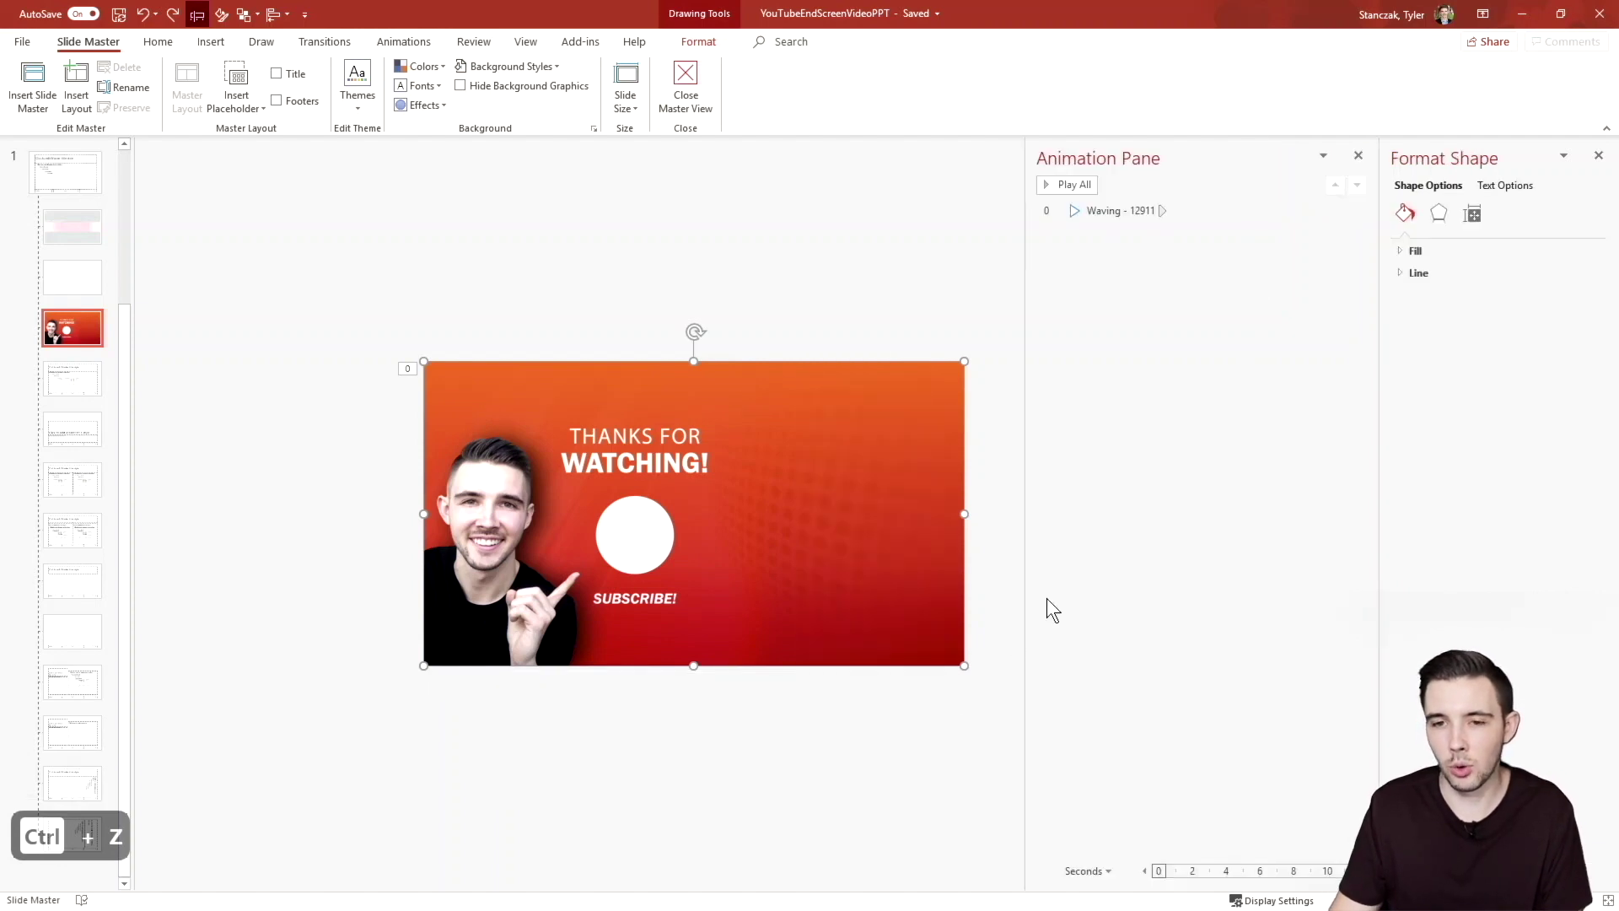
pyautogui.click(1407, 251)
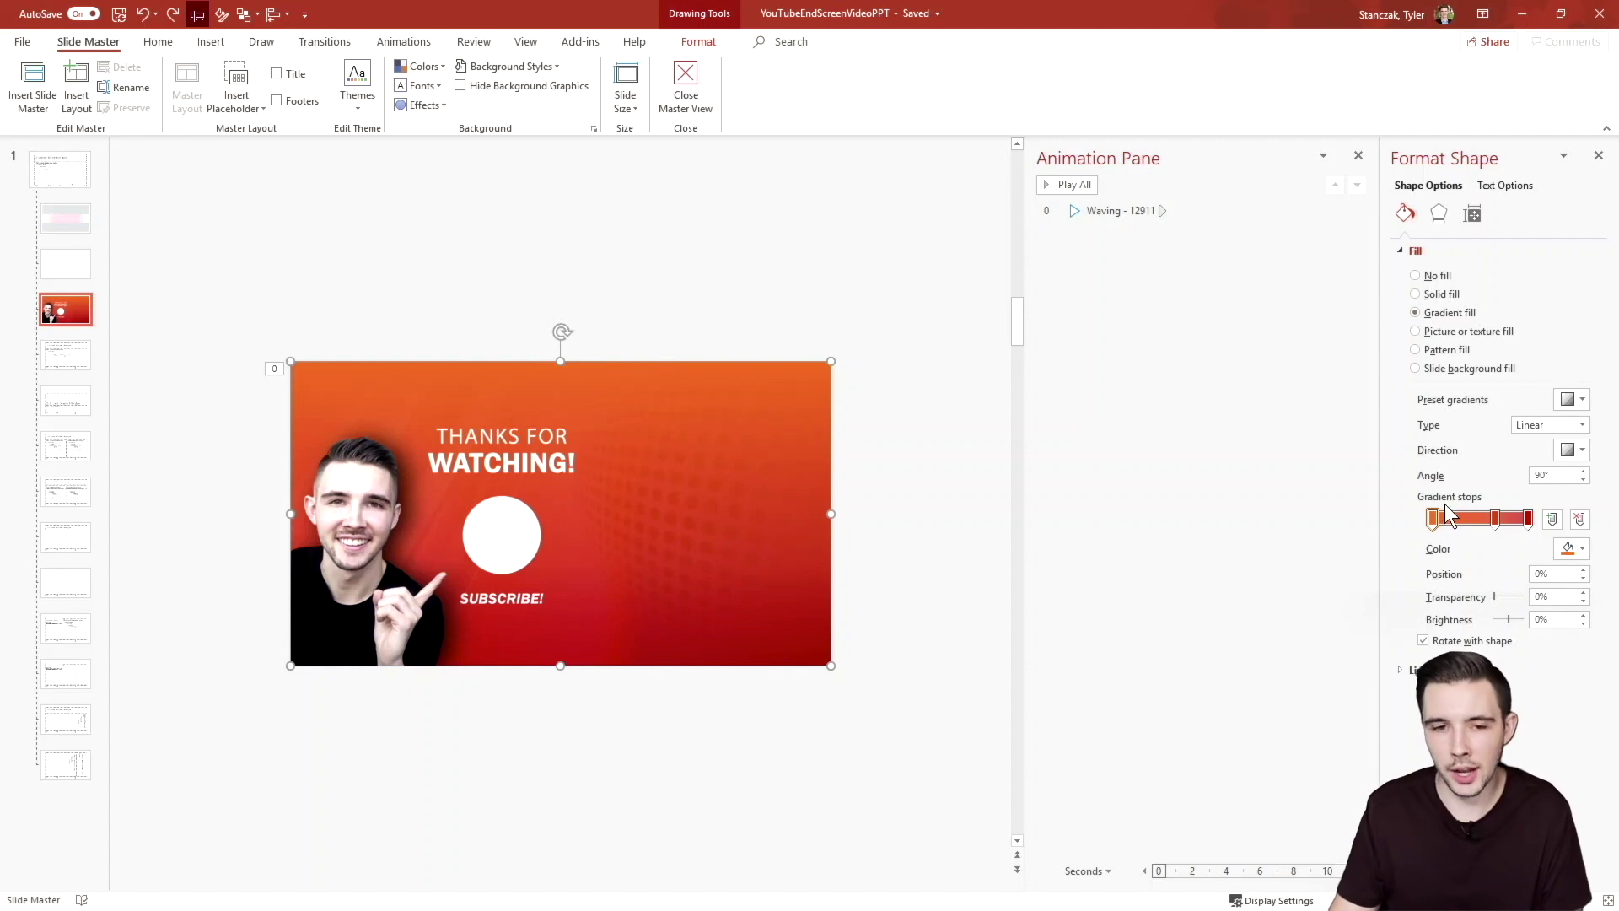
pyautogui.click(1493, 523)
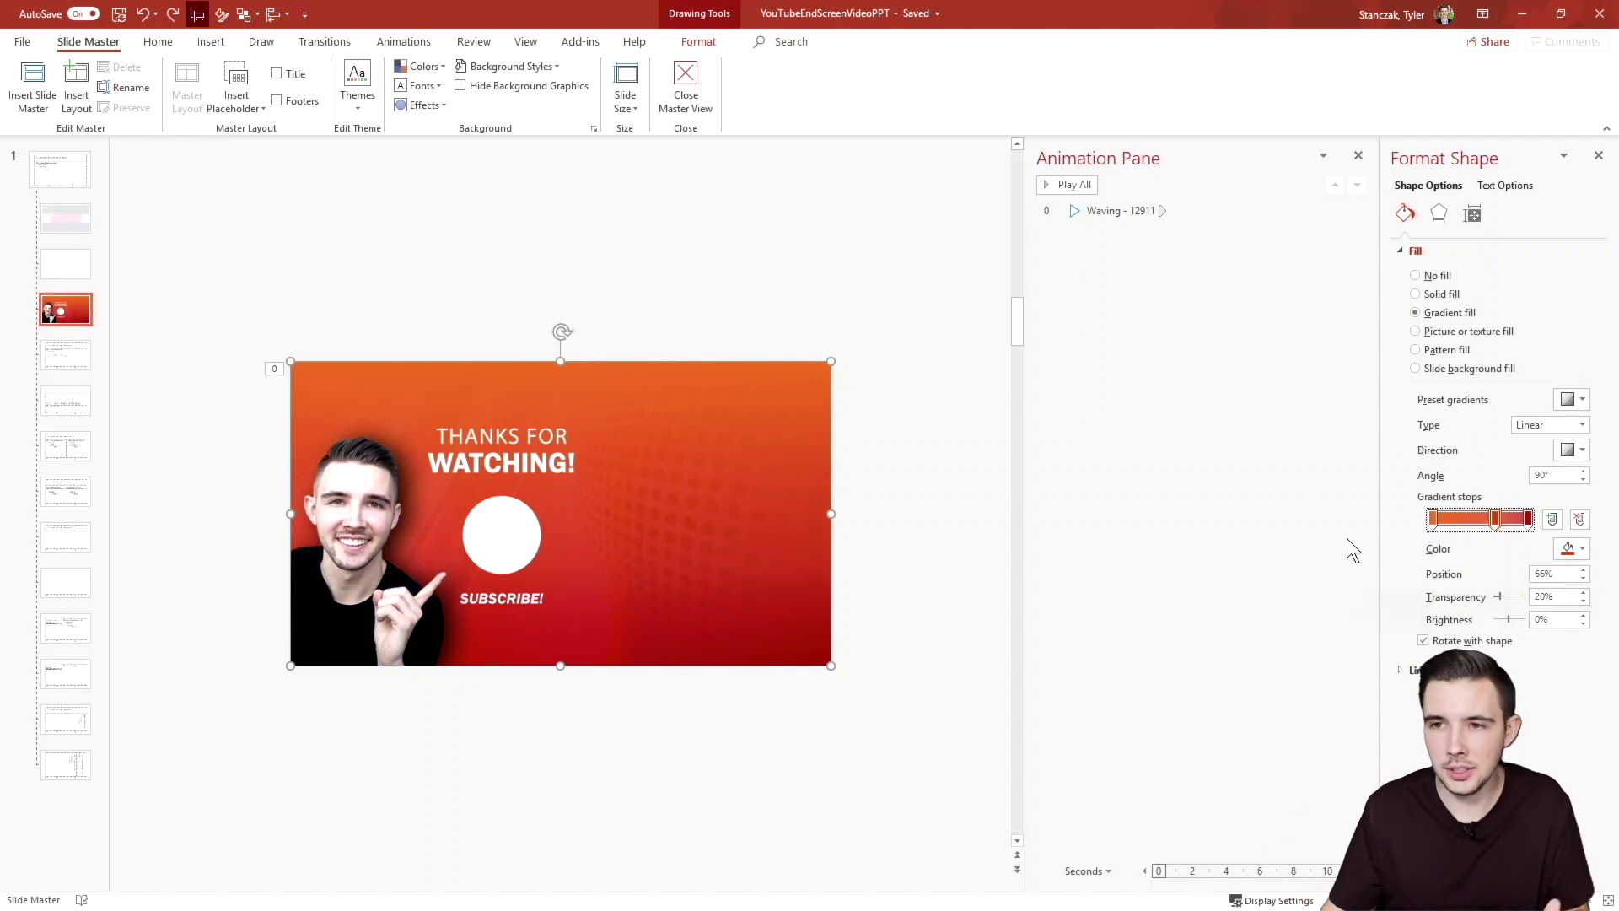
pyautogui.click(1361, 153)
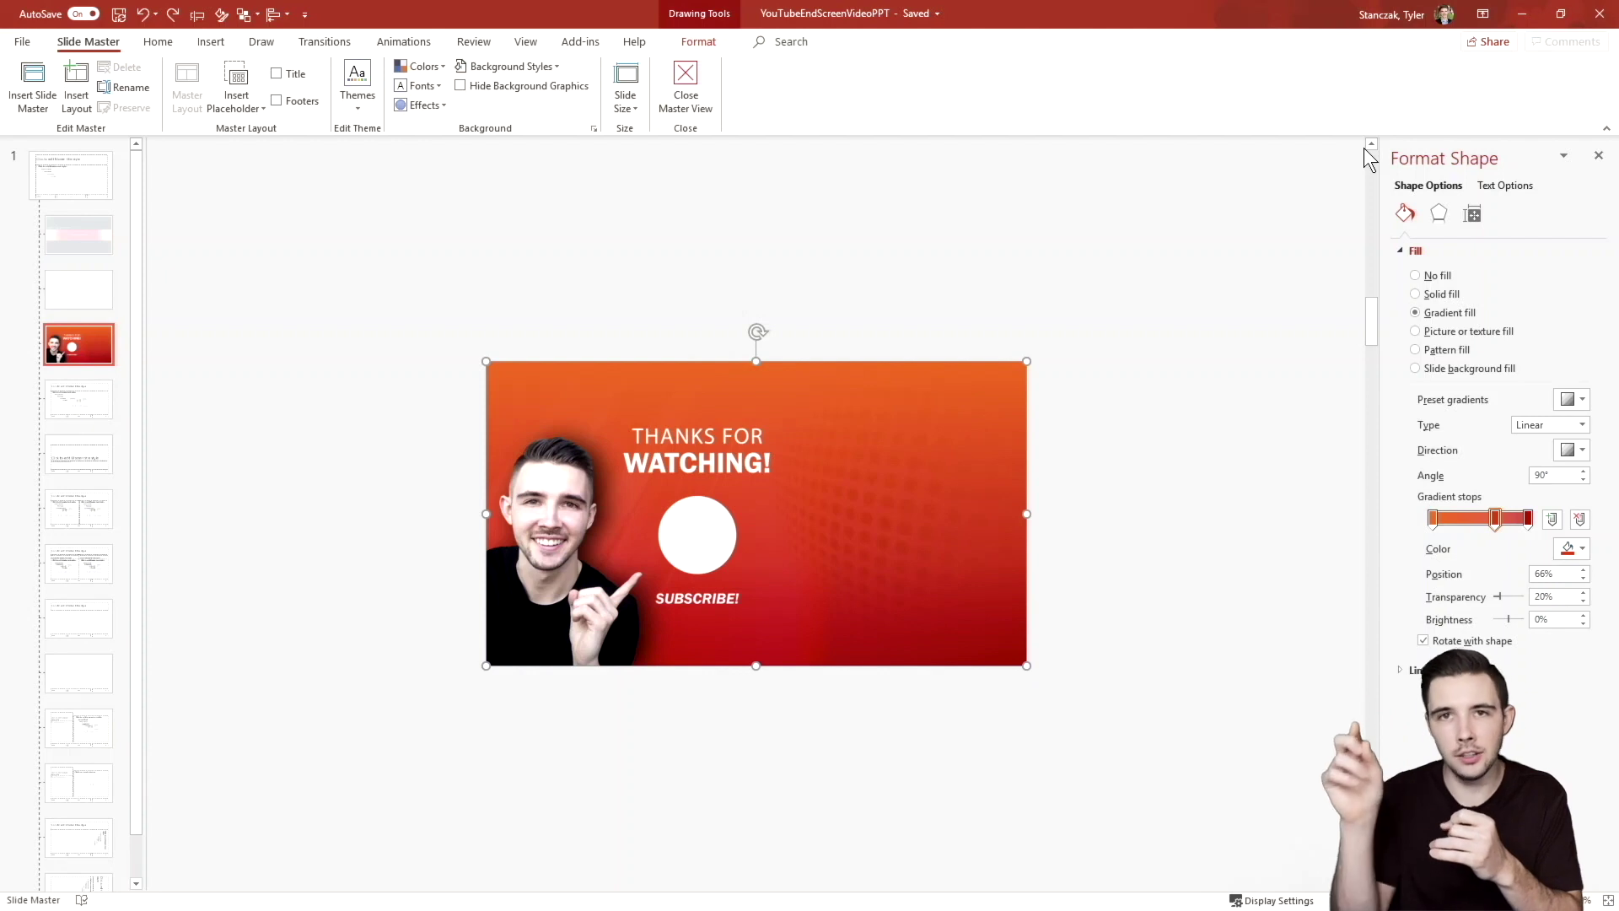
pyautogui.click(1102, 193)
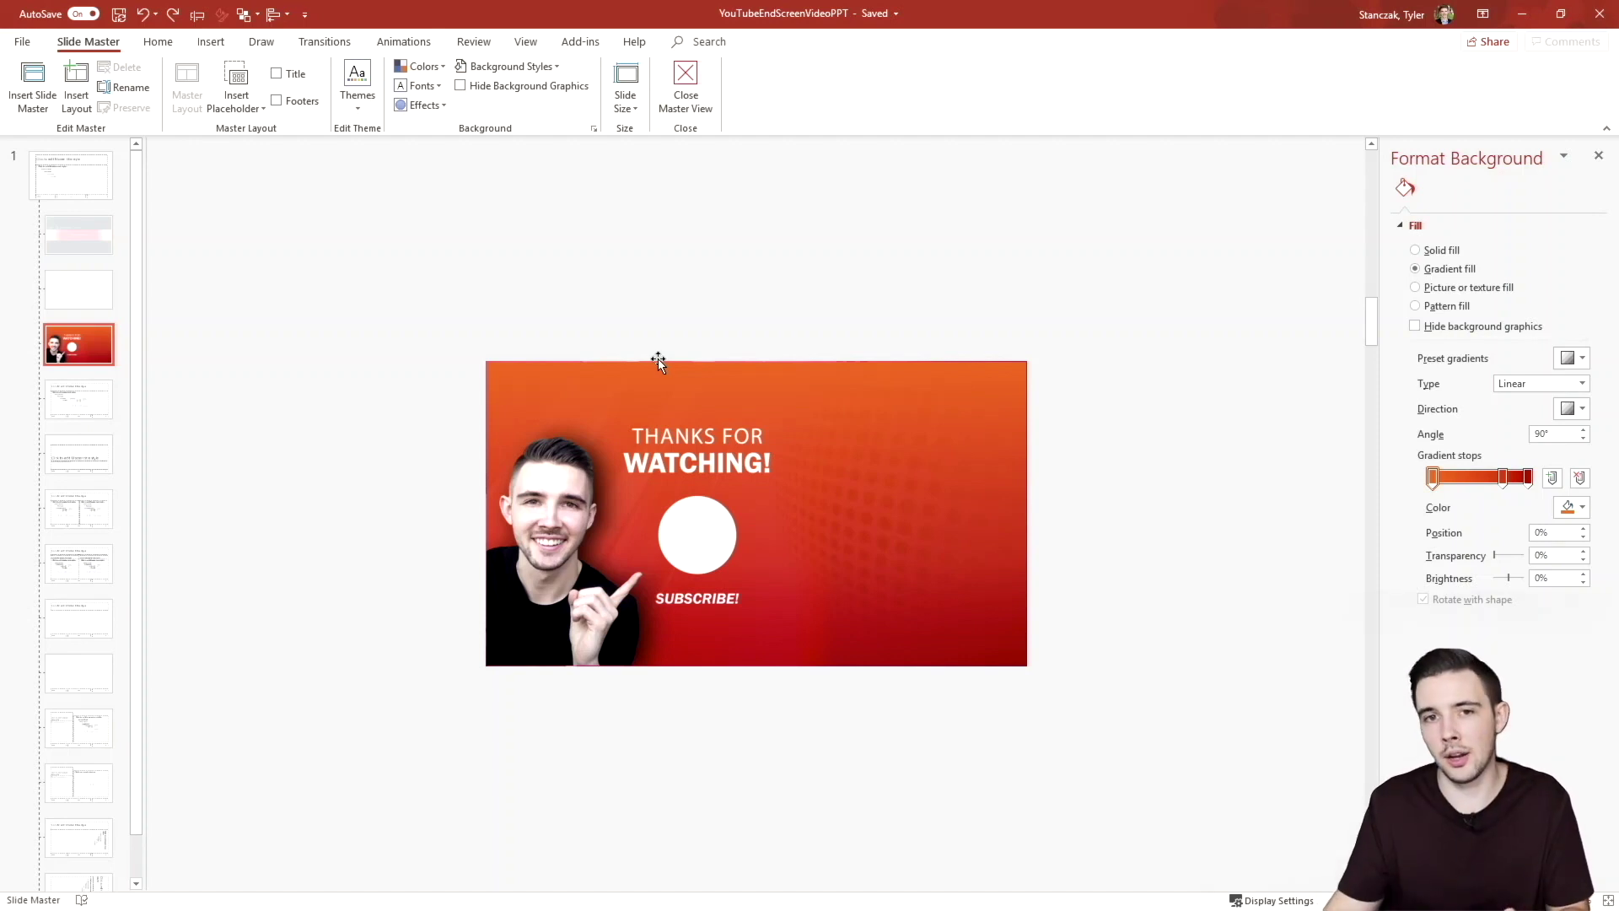
# Leave master view and inspect the 'Thanks for watching' end screen picture on the slide.
pyautogui.click(675, 109)
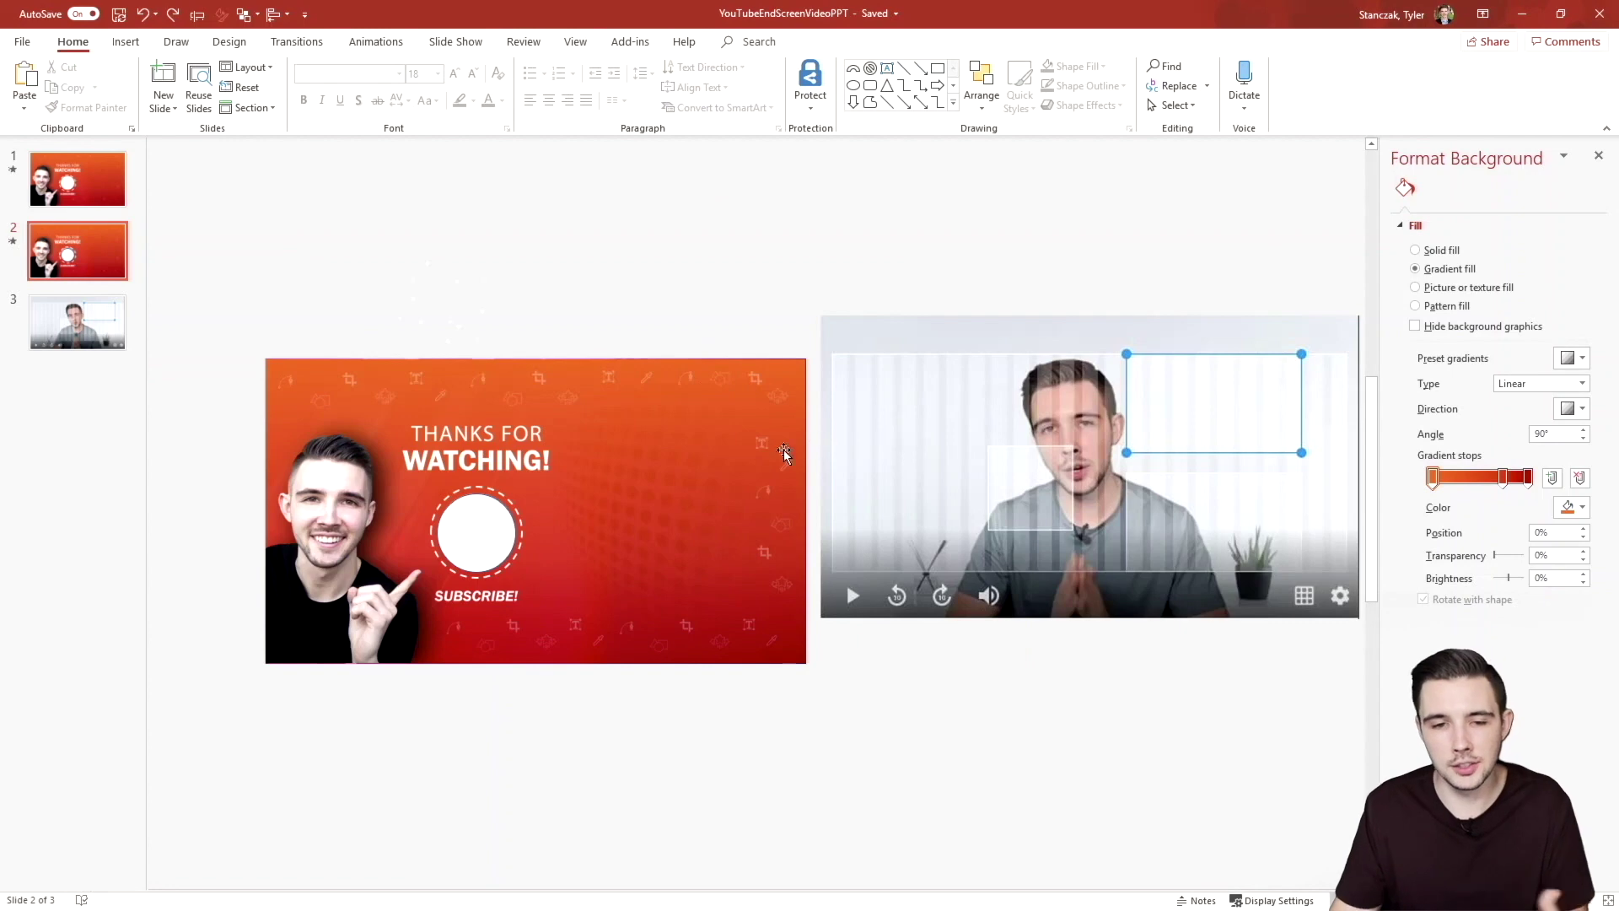
pyautogui.click(695, 370)
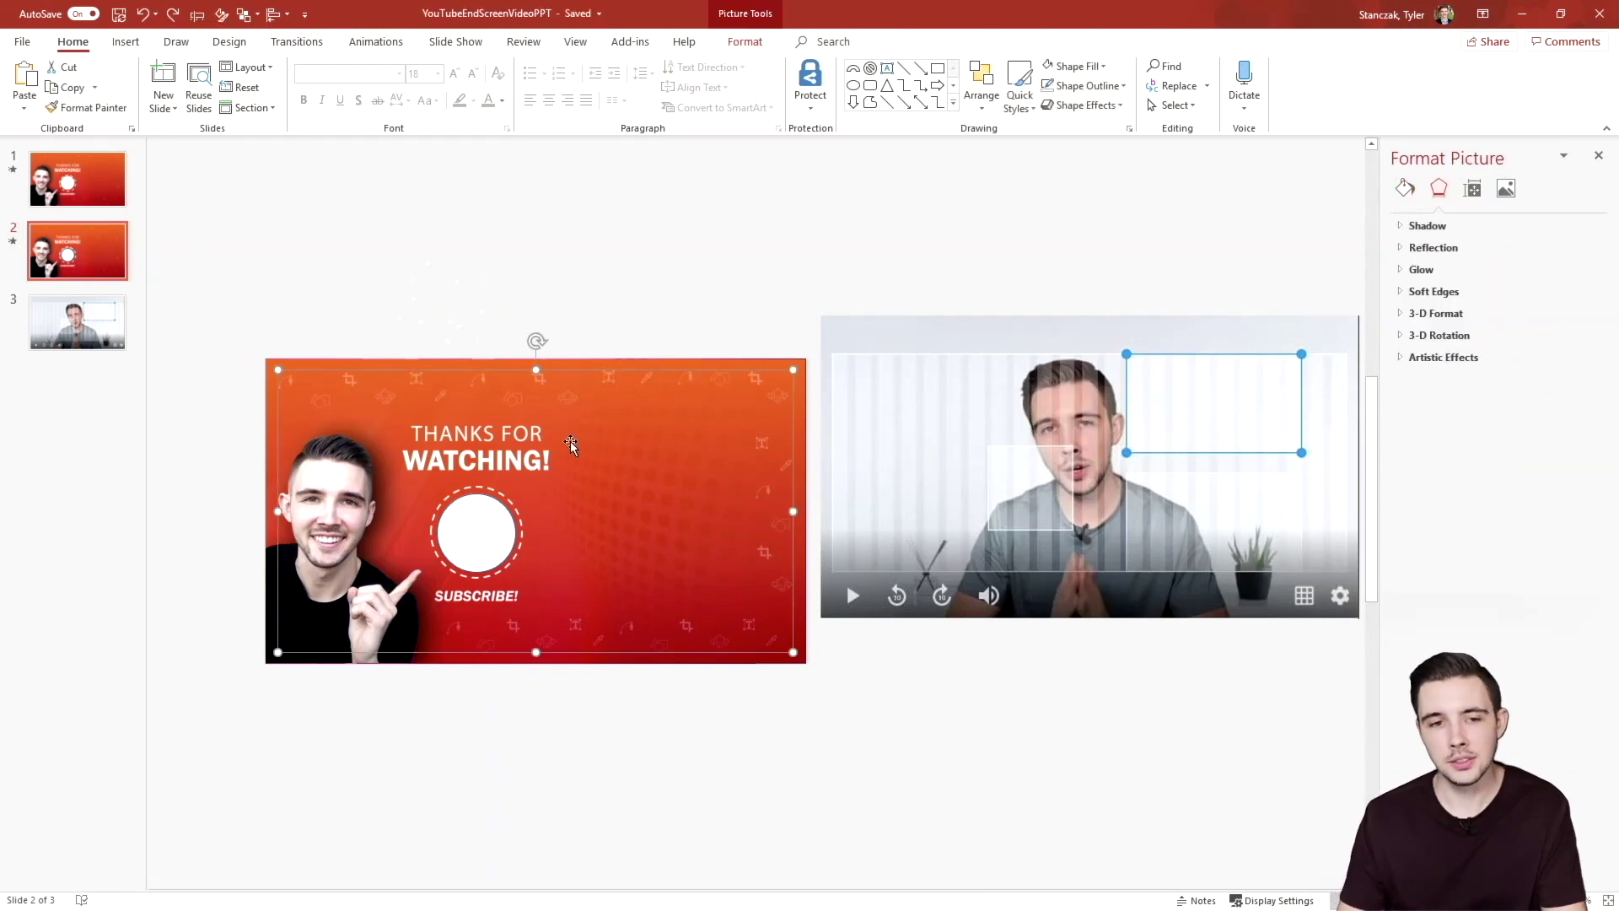
pyautogui.scroll(2, 446, 429)
pyautogui.scroll(1, 445, 428)
pyautogui.scroll(2, 331, 336)
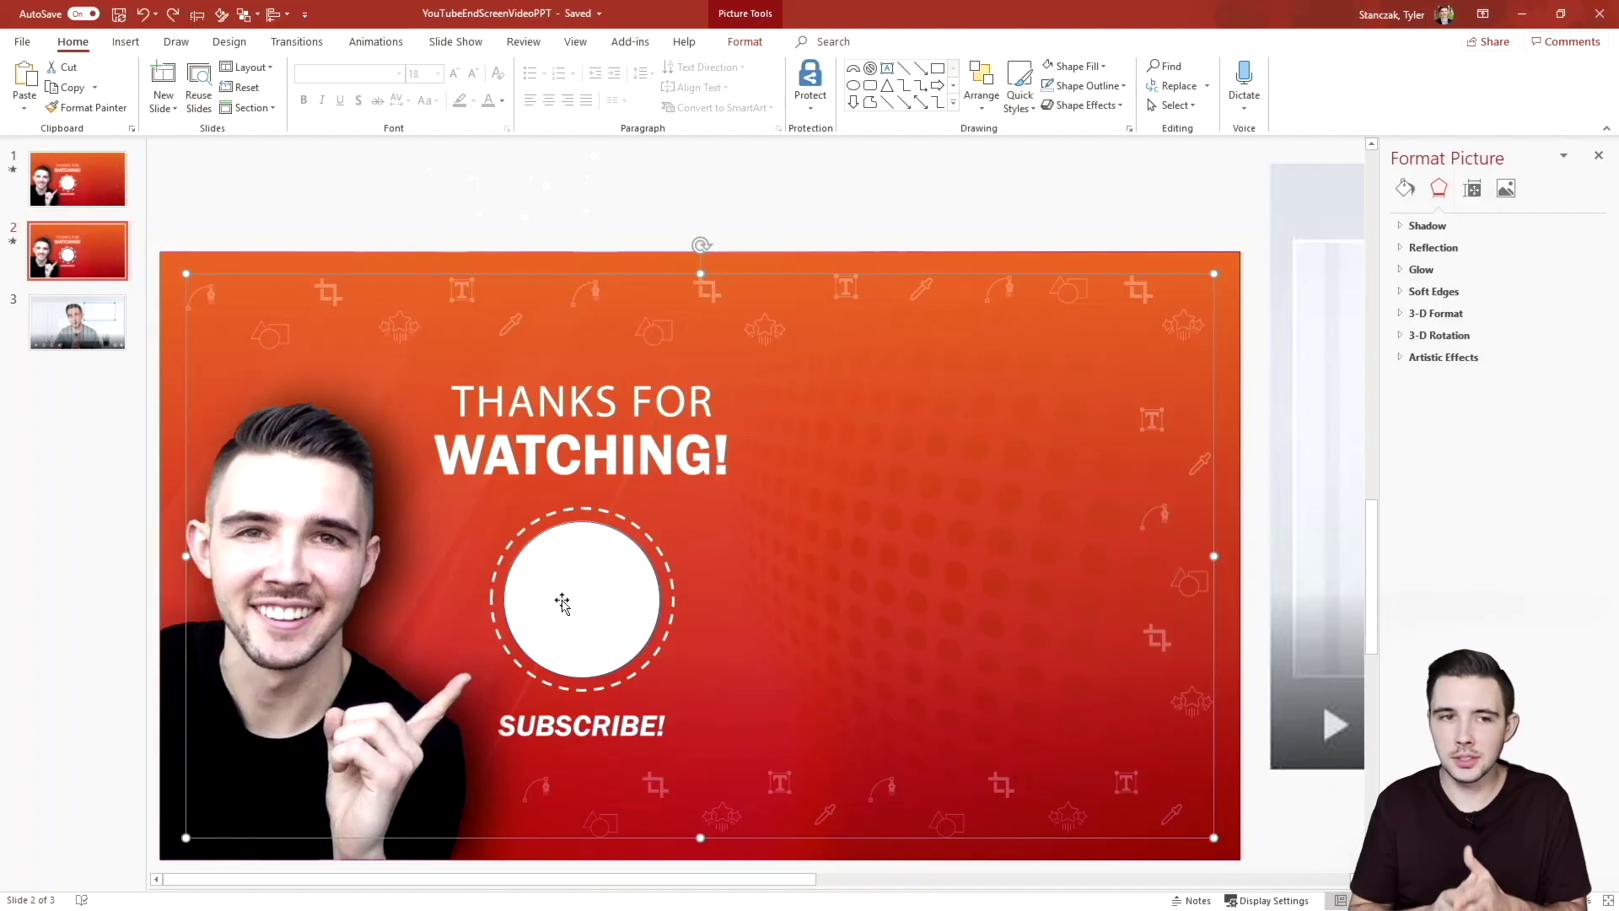
pyautogui.click(844, 209)
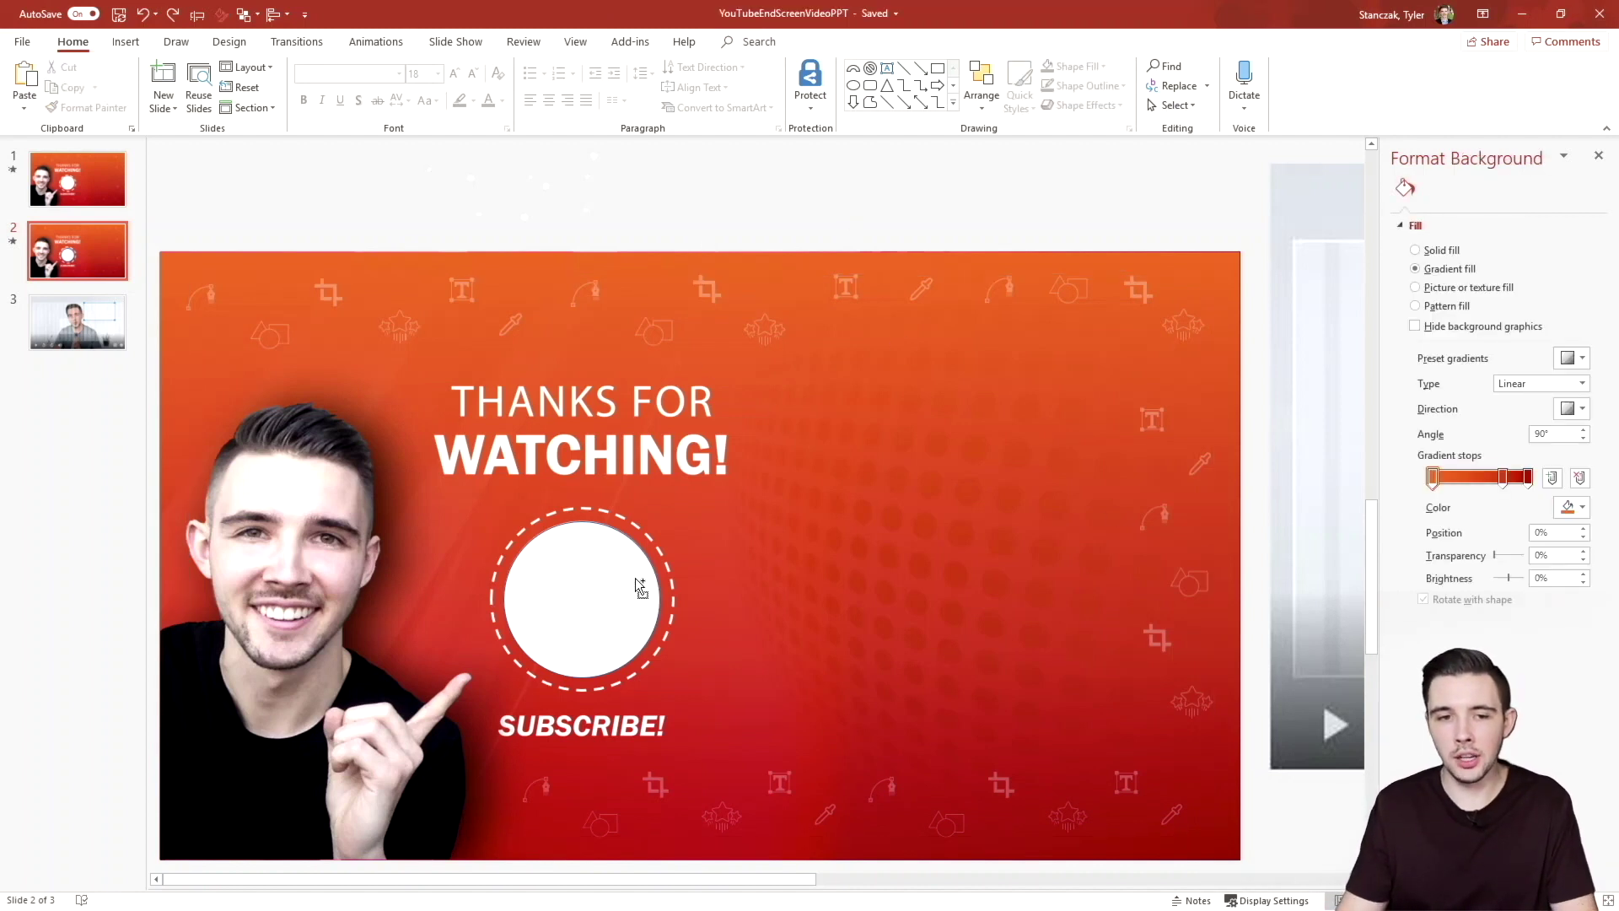
pyautogui.keyDown('ctrl'); pyautogui.scroll(-2, 635, 578); pyautogui.keyUp('ctrl')
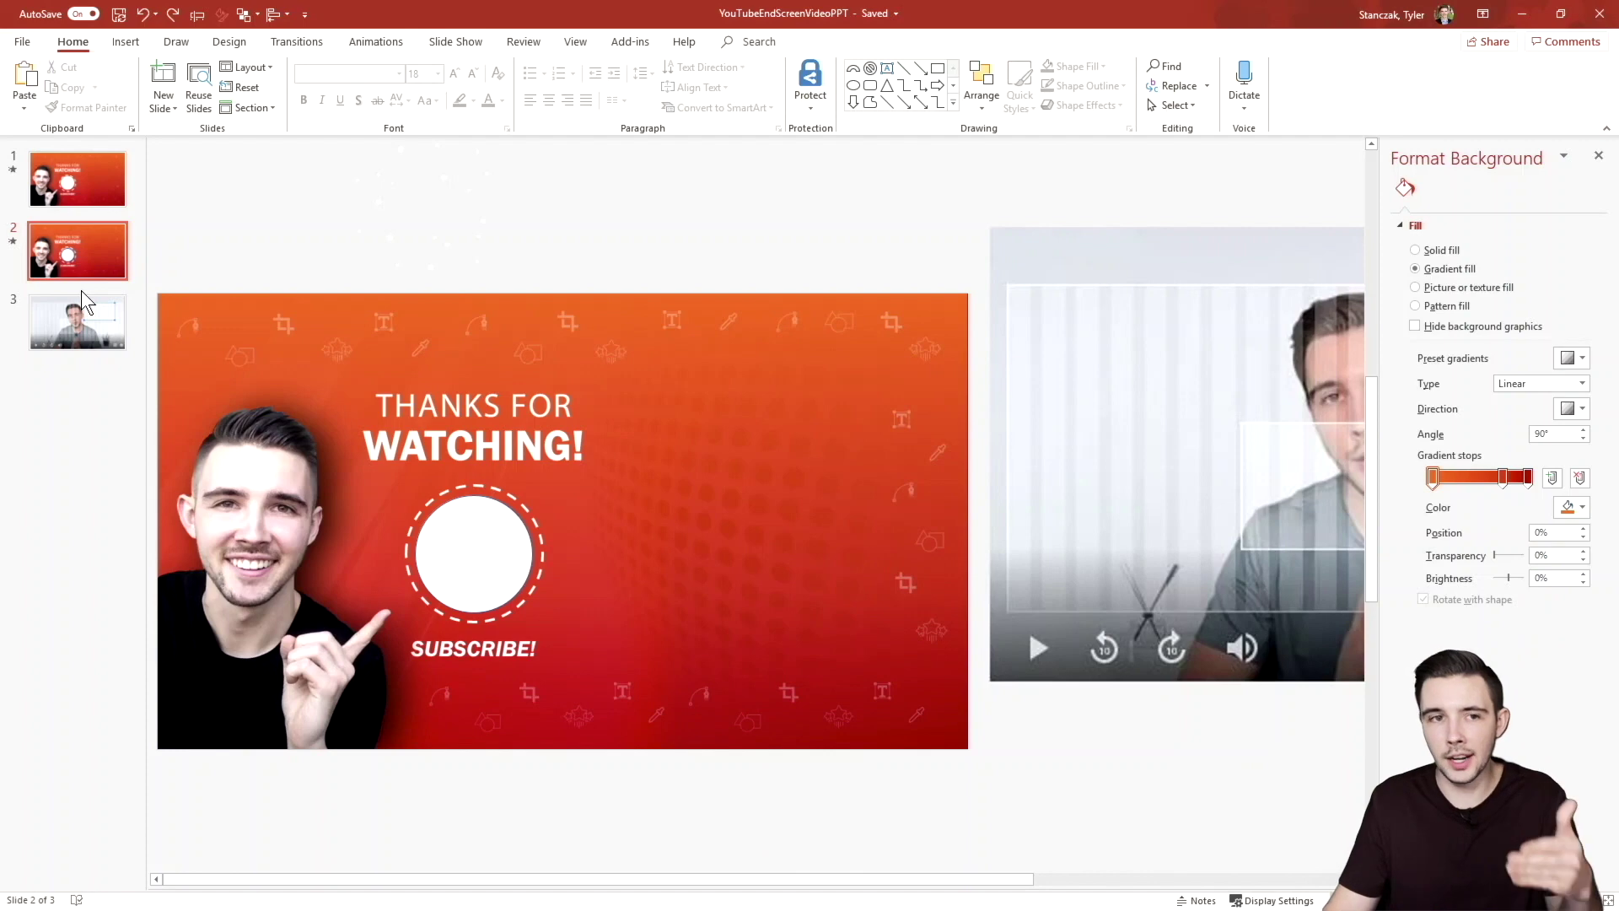
# Review slide 3's video, then hide slide 1 from the slideshow.
pyautogui.click(78, 322)
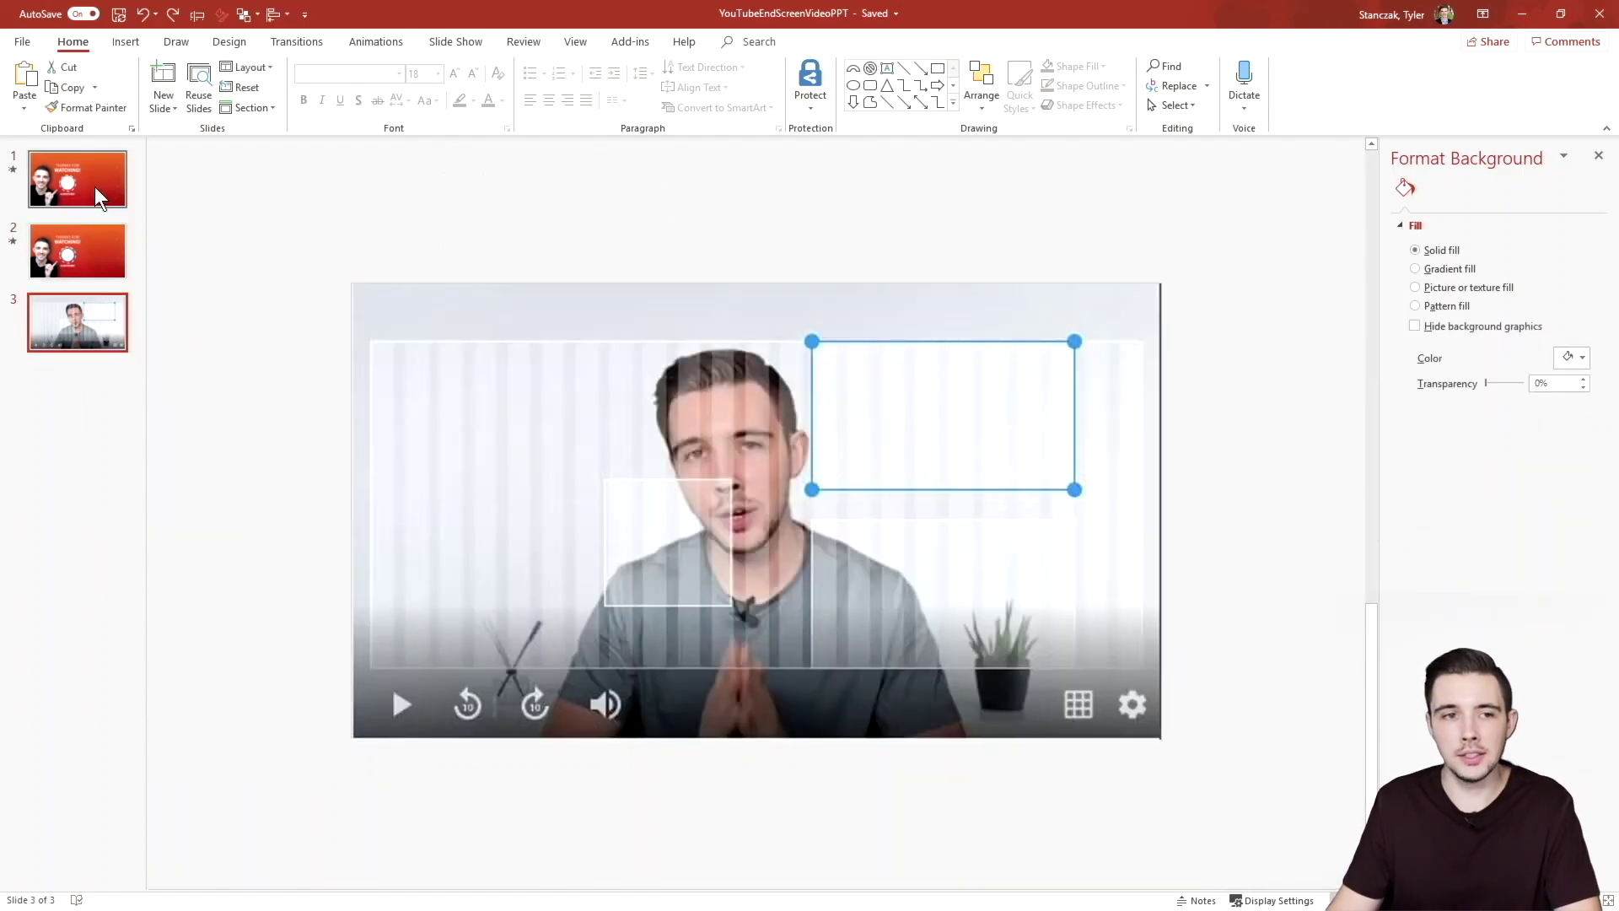
pyautogui.click(94, 186)
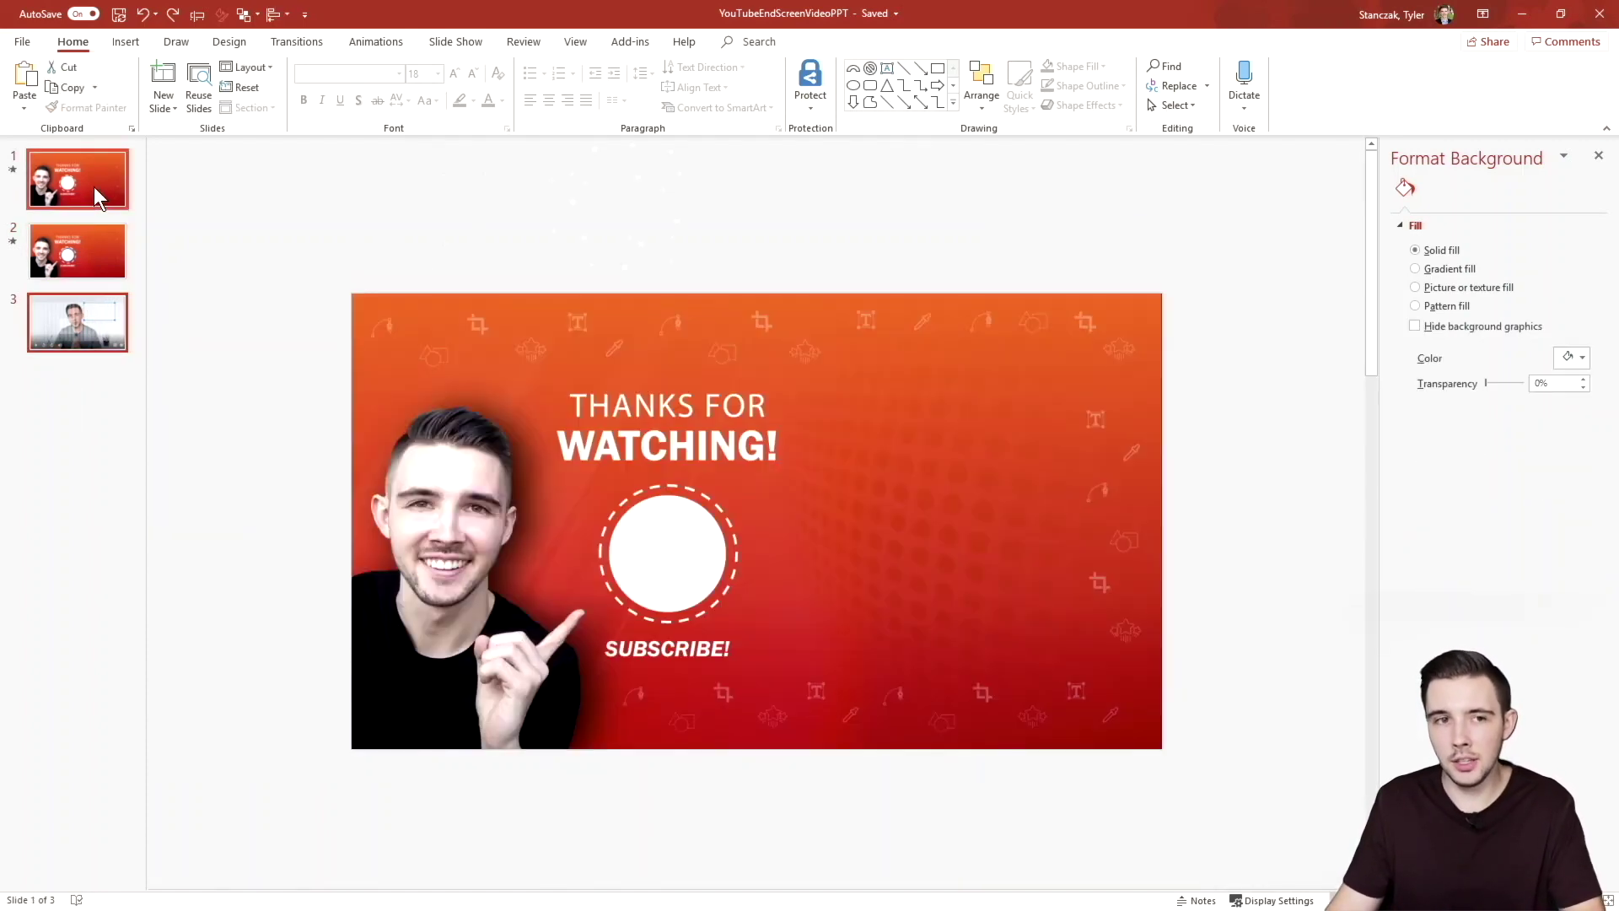
pyautogui.rightClick(94, 186)
pyautogui.click(139, 449)
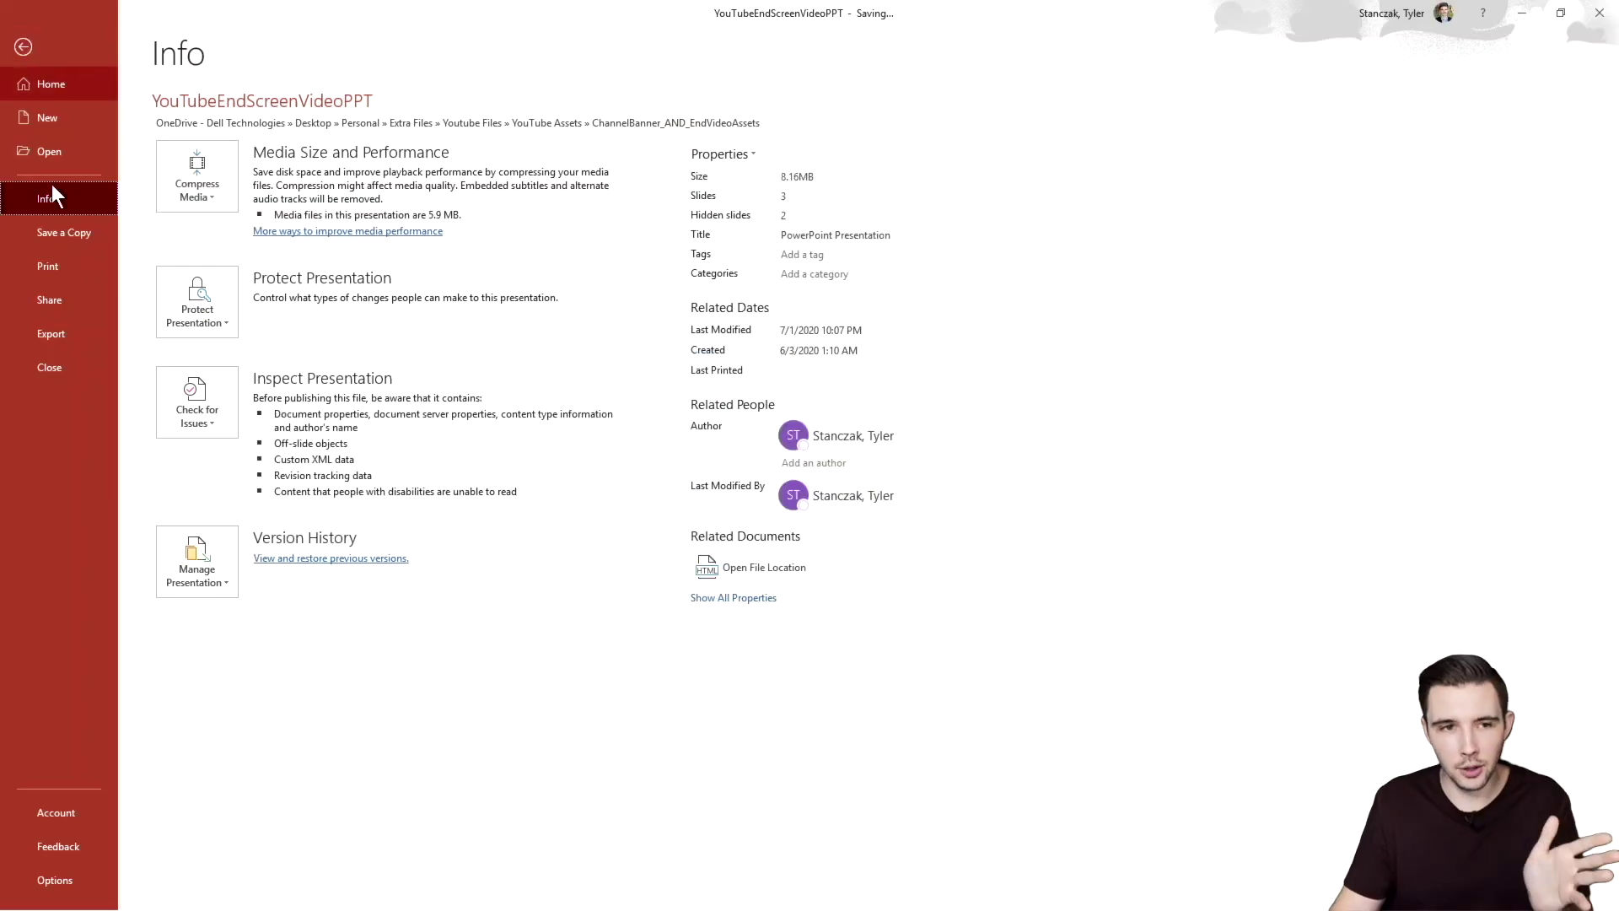
# Review the Create a Video quality options under Export, then return to slide editing unchanged.
pyautogui.click(52, 334)
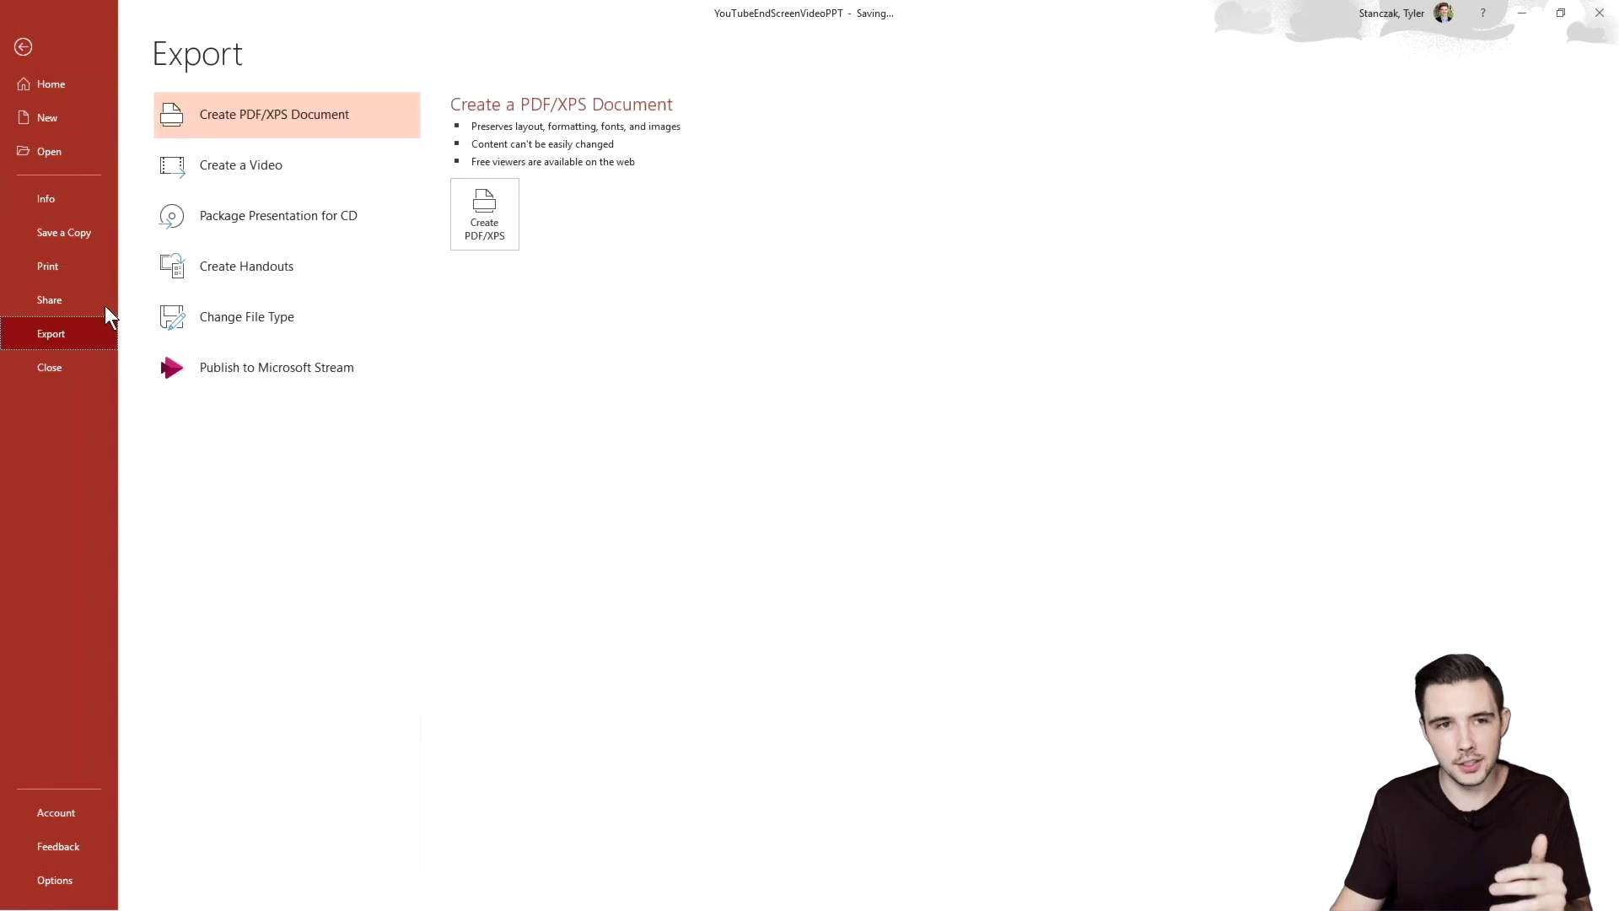
pyautogui.click(254, 171)
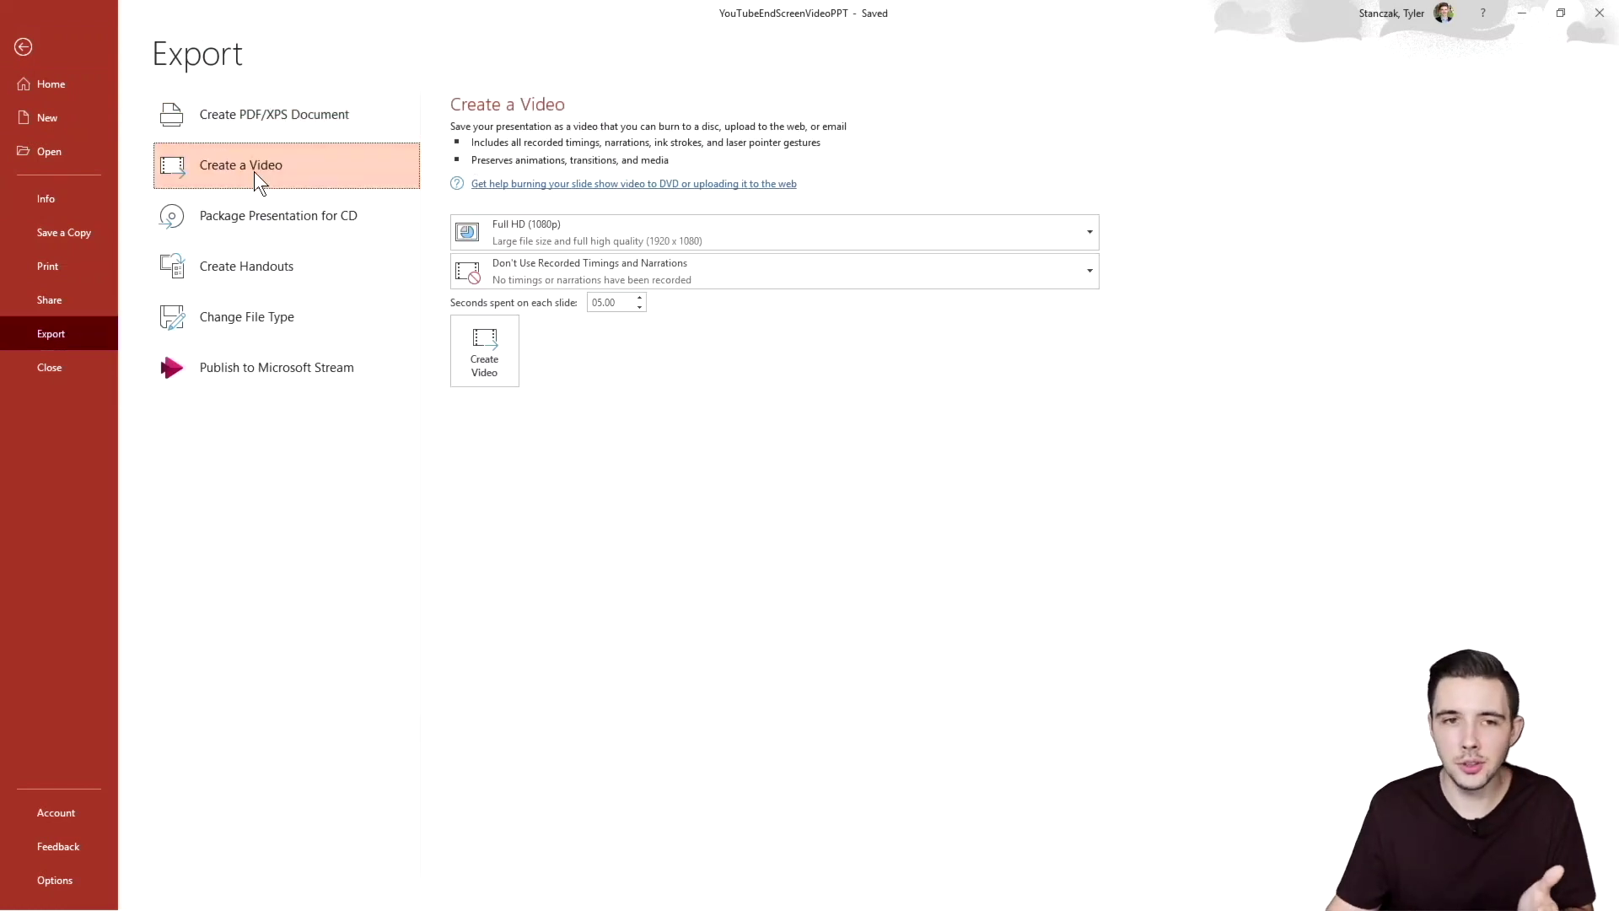
pyautogui.click(629, 230)
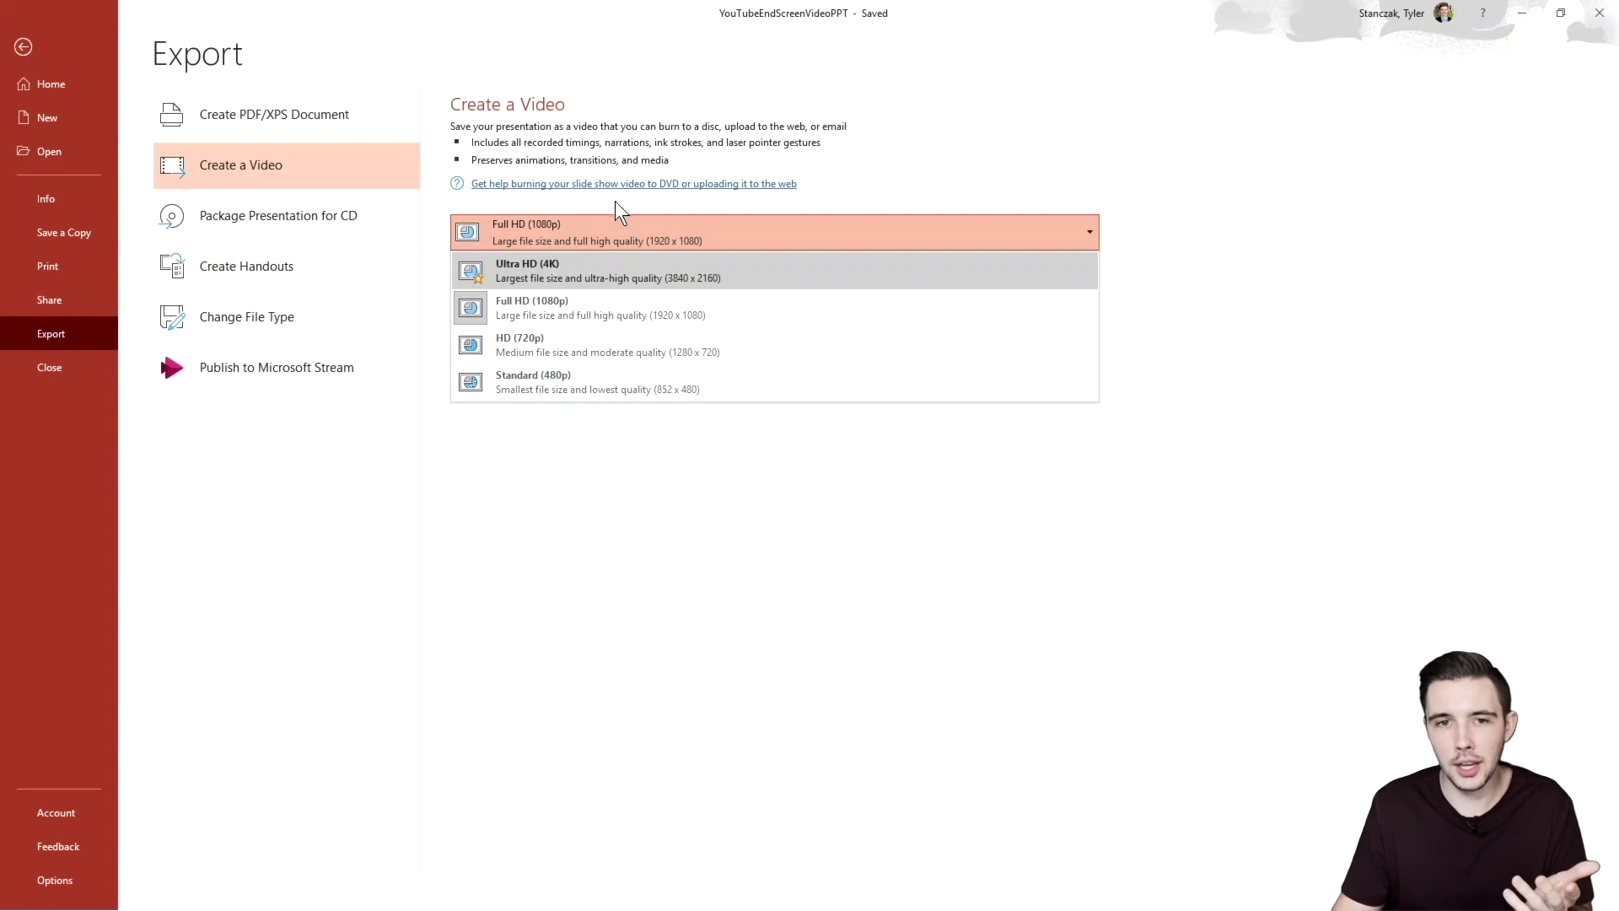
pyautogui.click(615, 202)
pyautogui.click(23, 48)
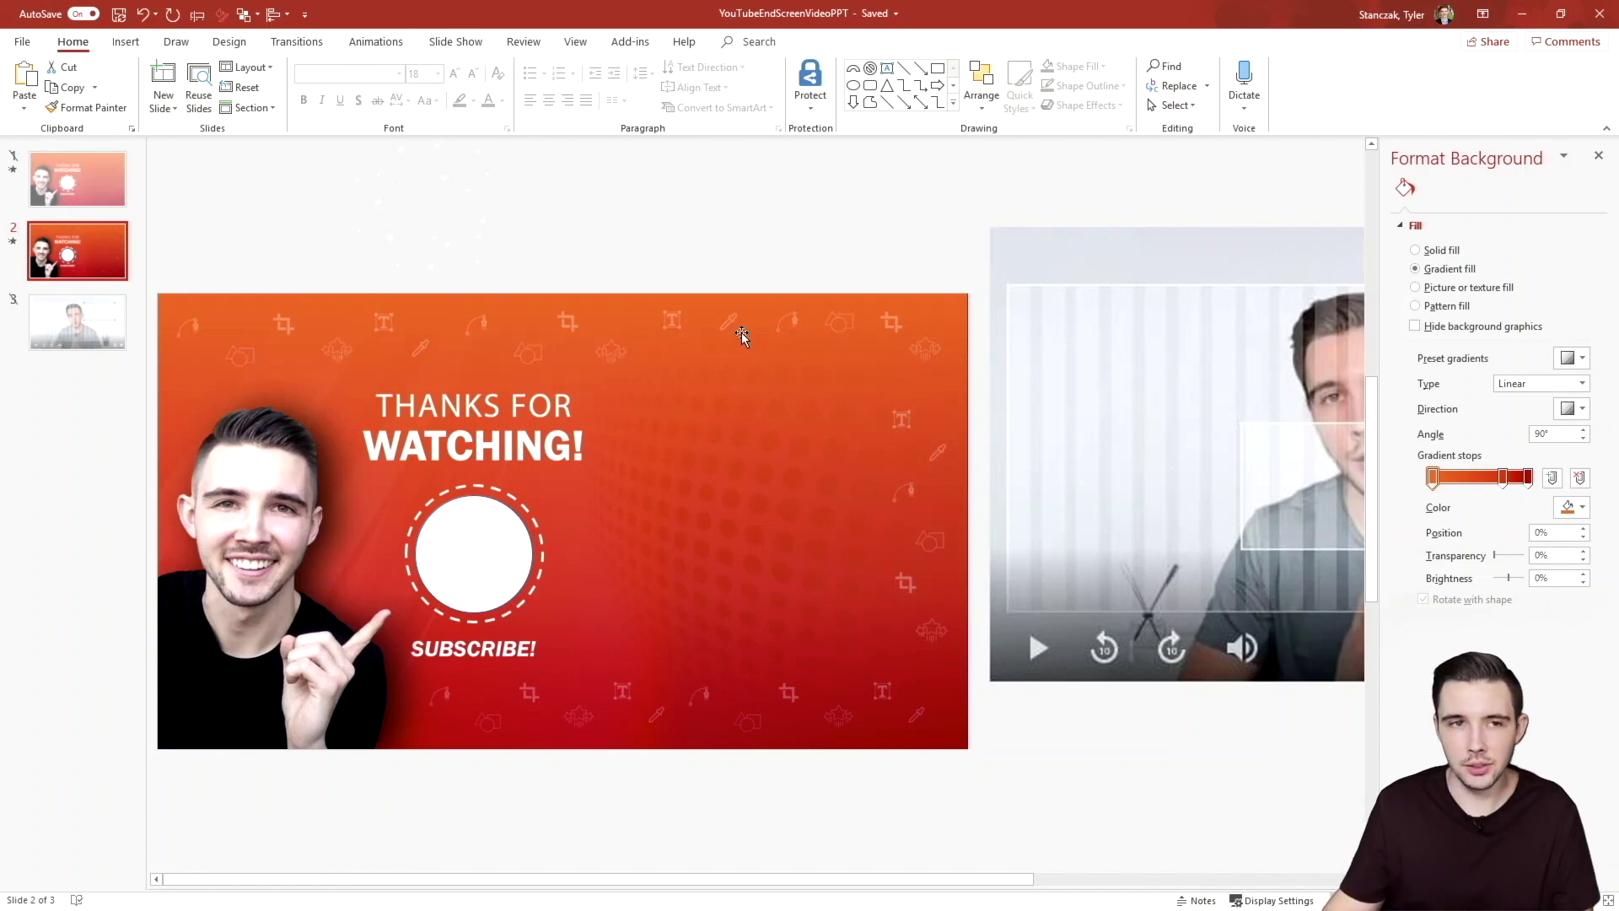
pyautogui.click(16, 51)
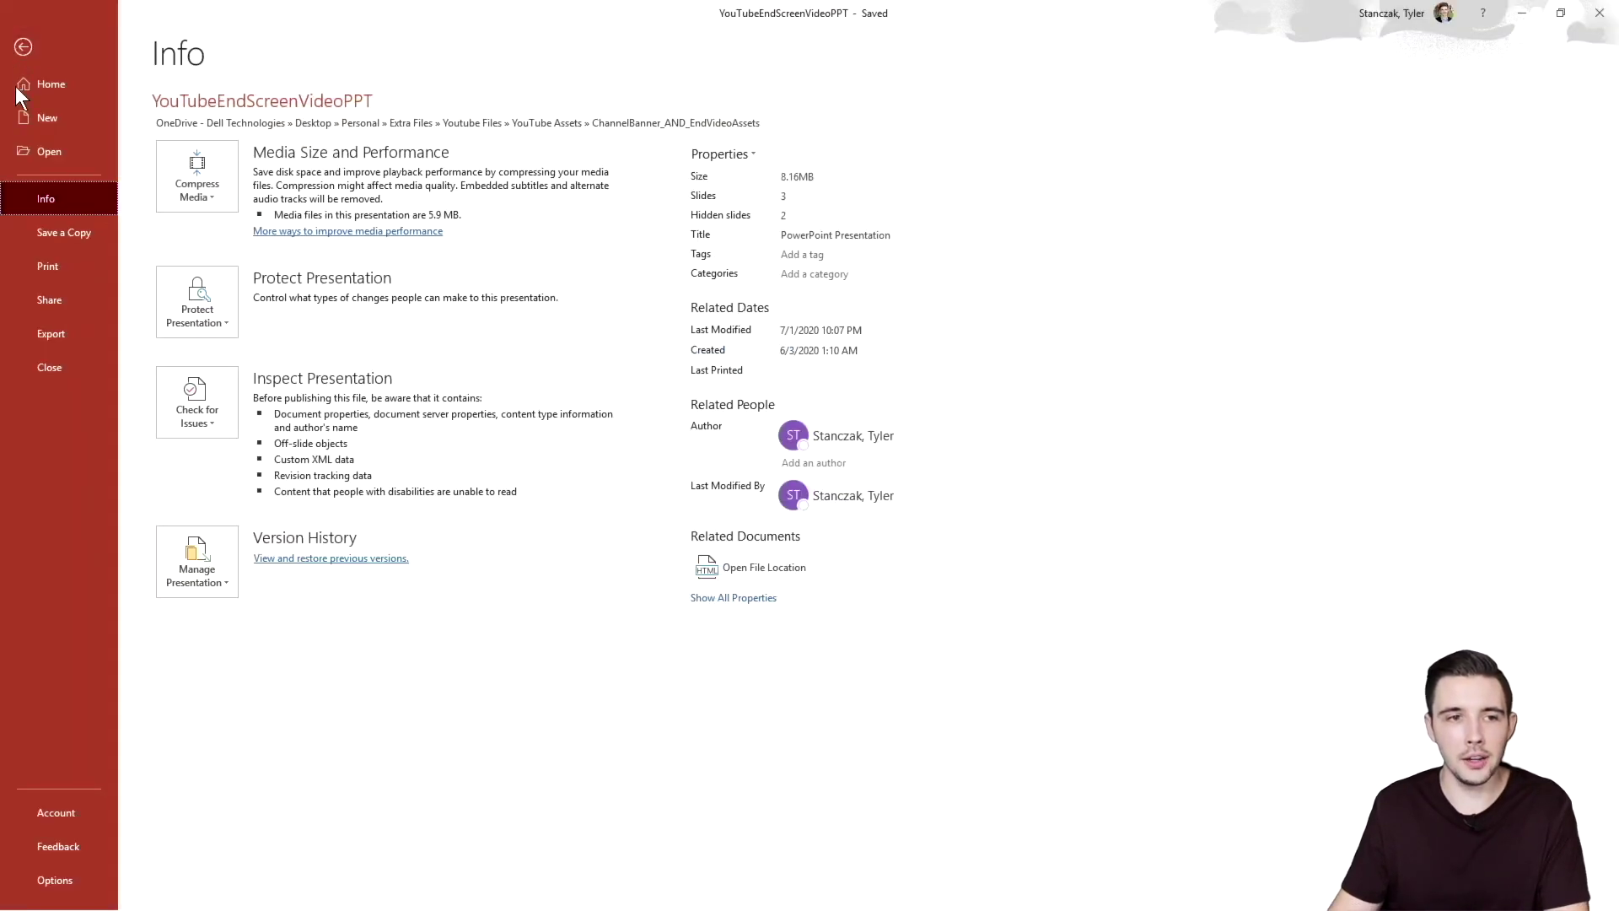
pyautogui.click(57, 333)
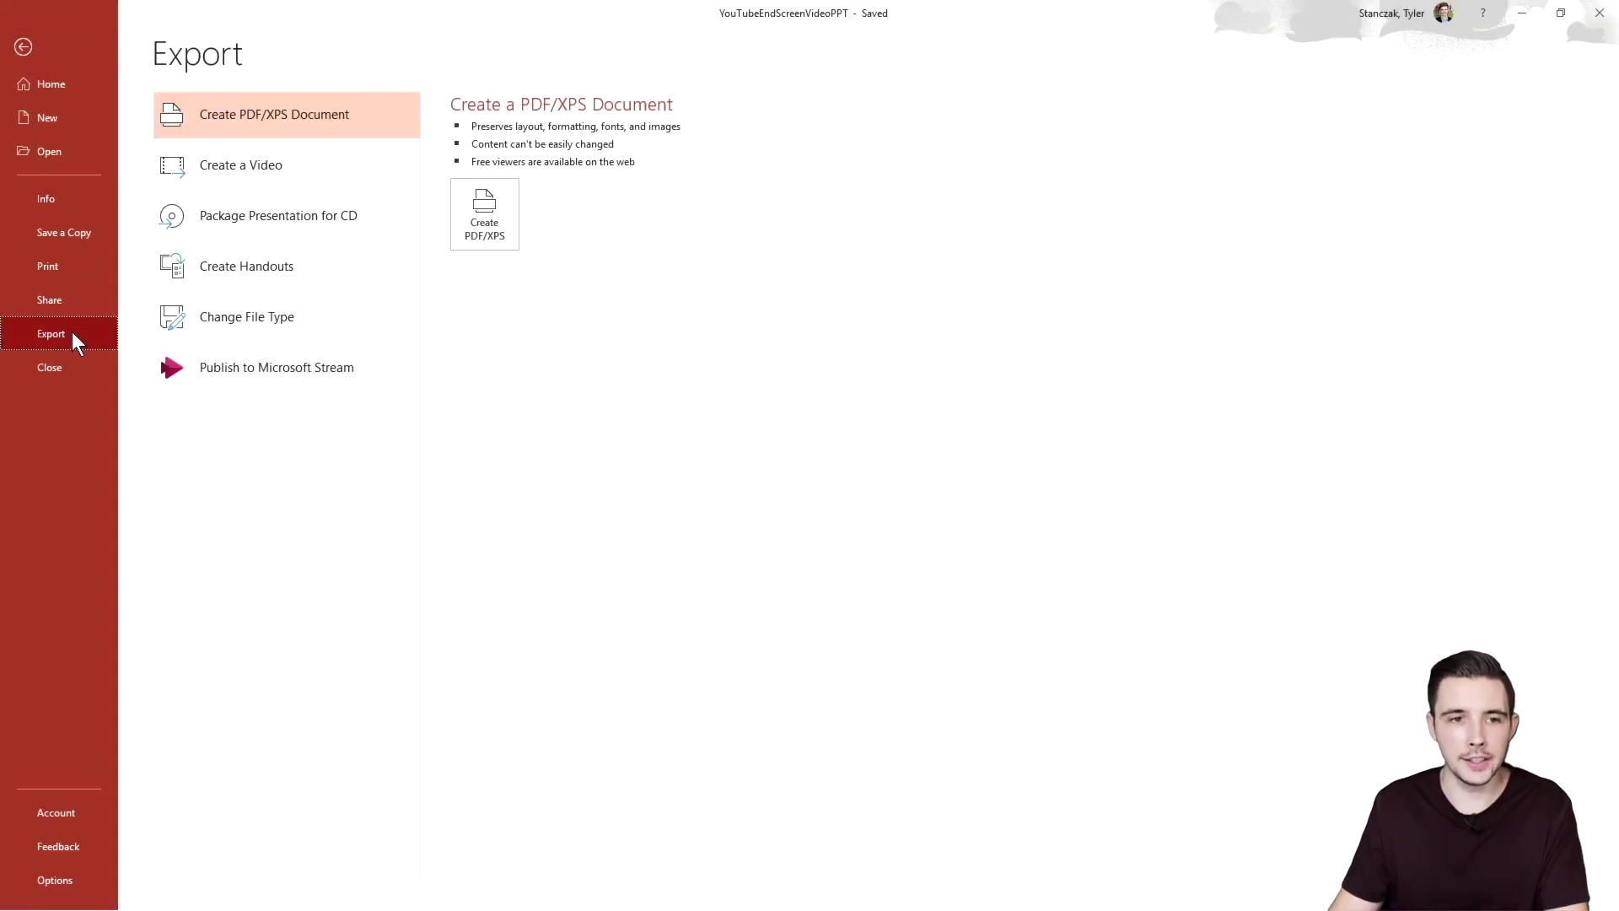
pyautogui.click(239, 316)
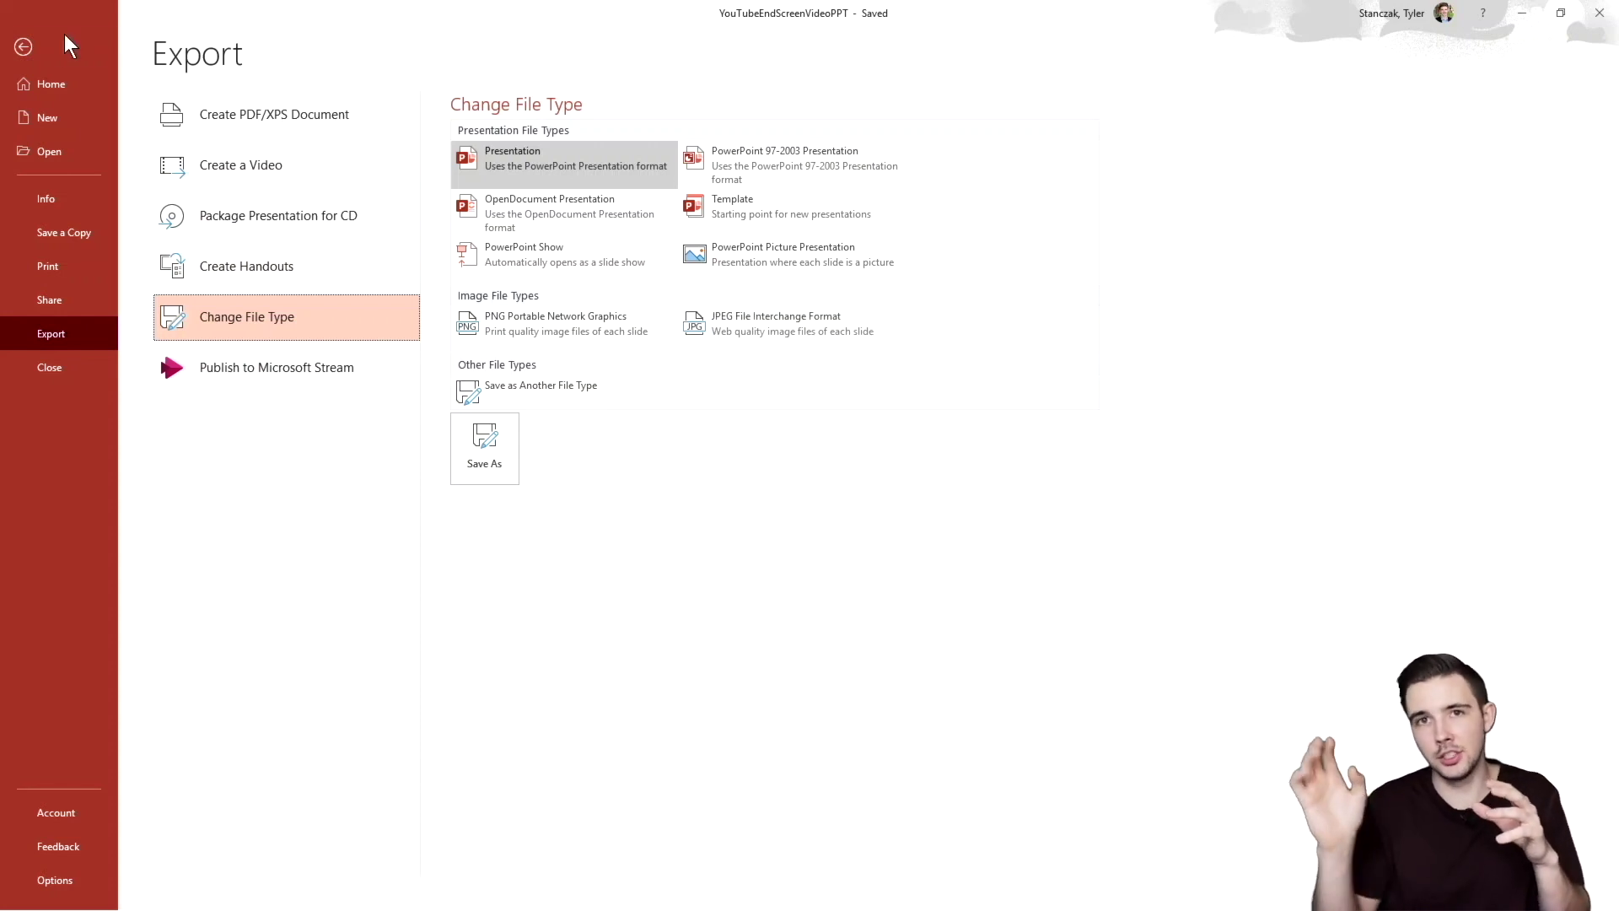
pyautogui.click(26, 48)
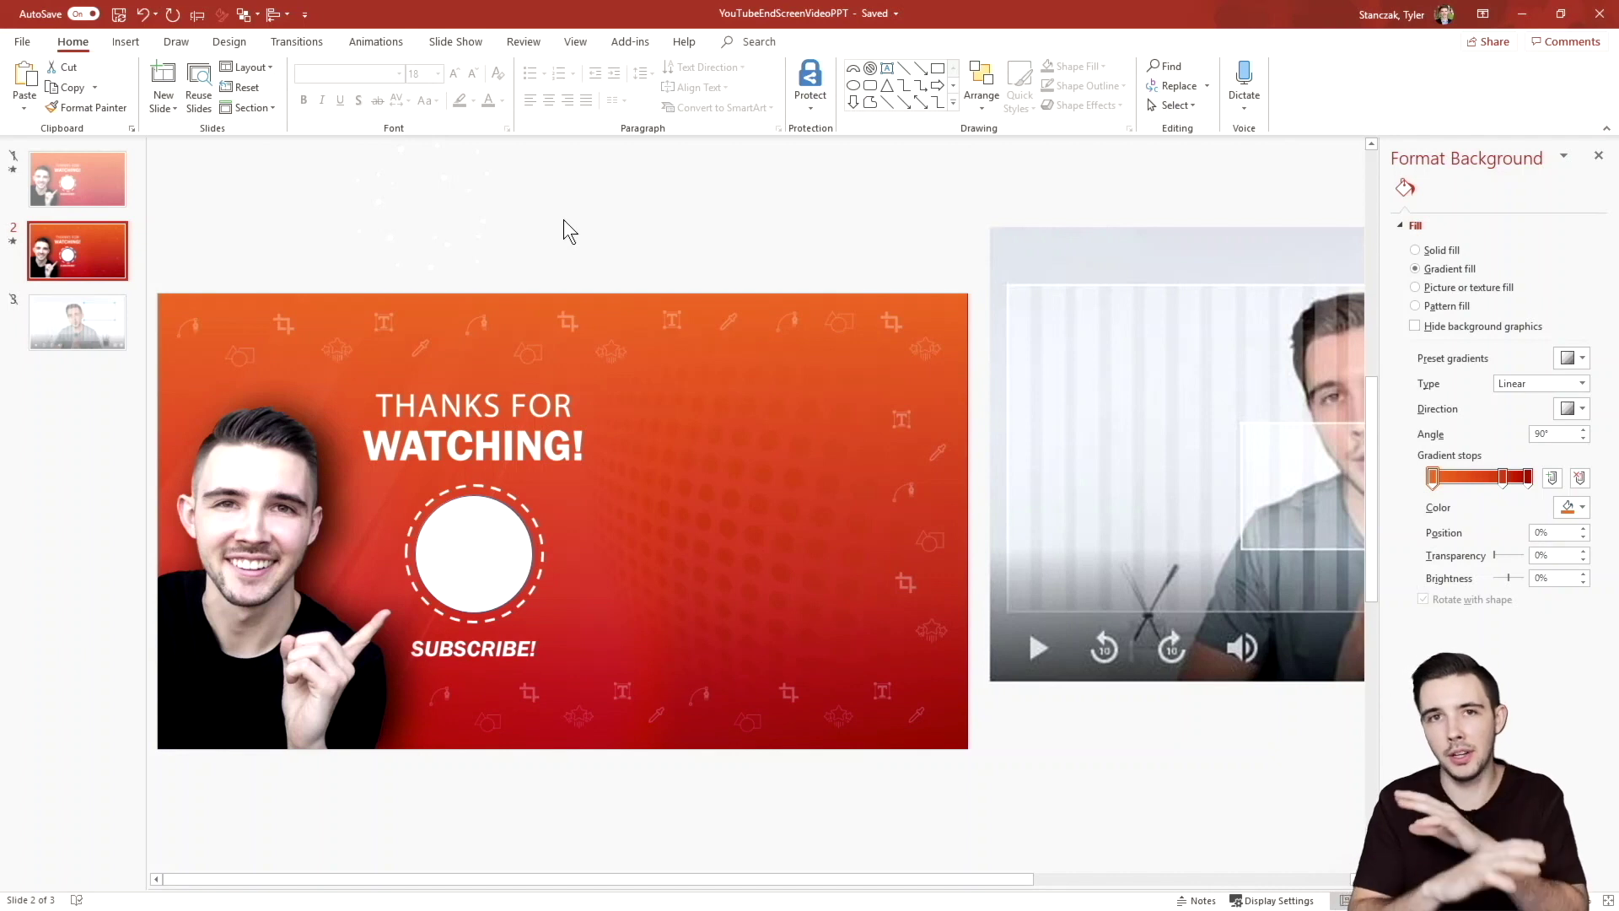